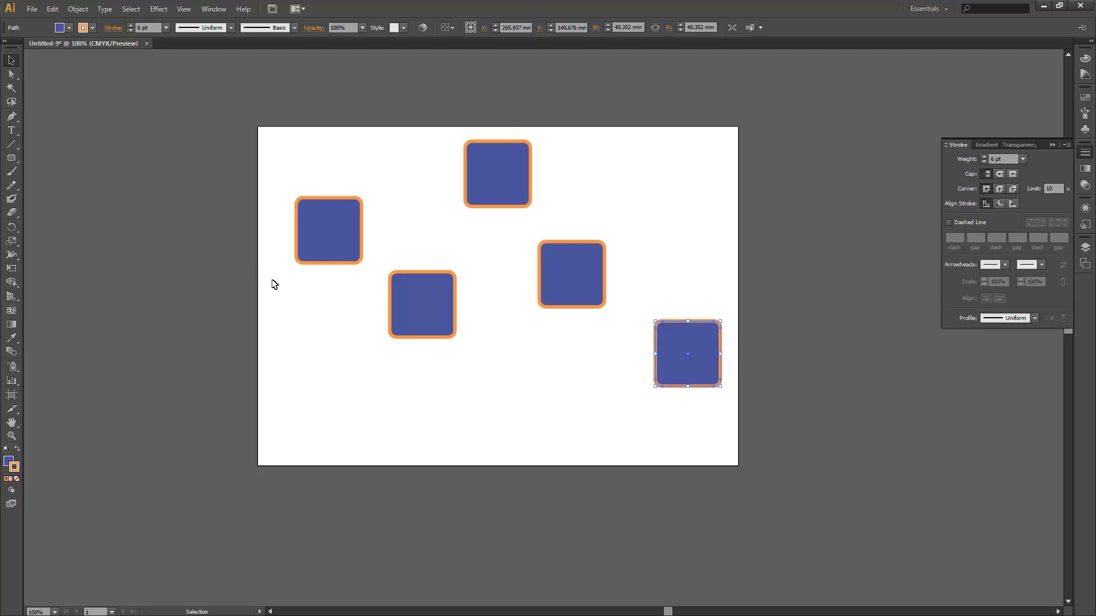
Nudge the middle square slightly right and collapse the floating Stroke panel into the dock
{"action": "left_click", "coordinate": [329, 234]}
{"action": "left_click_drag", "start_coordinate": [409, 305], "coordinate": [412, 306]}
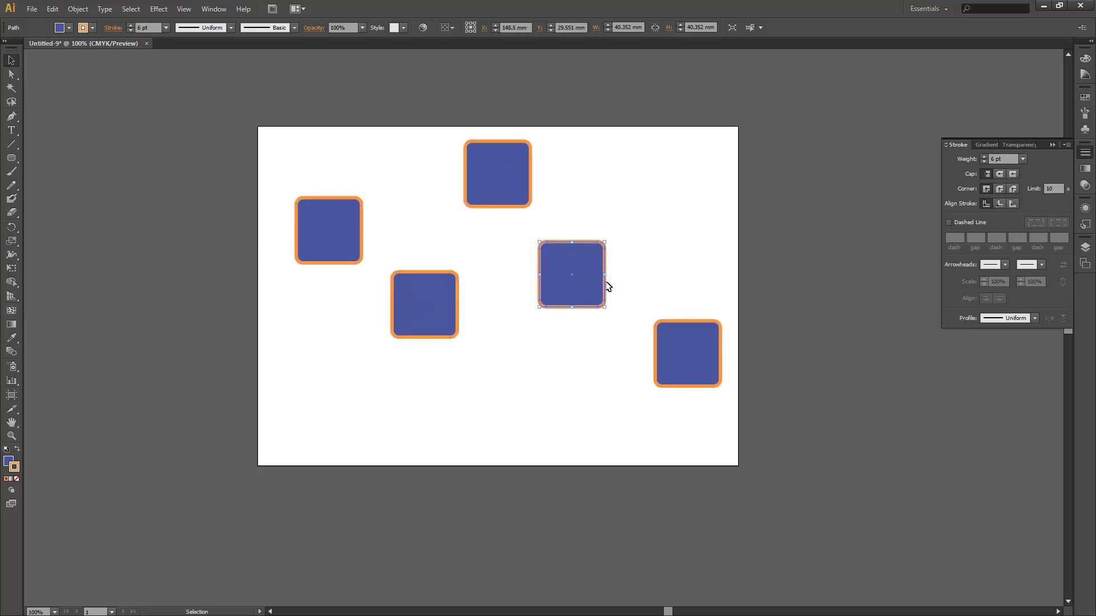
{"action": "left_click", "coordinate": [662, 349]}
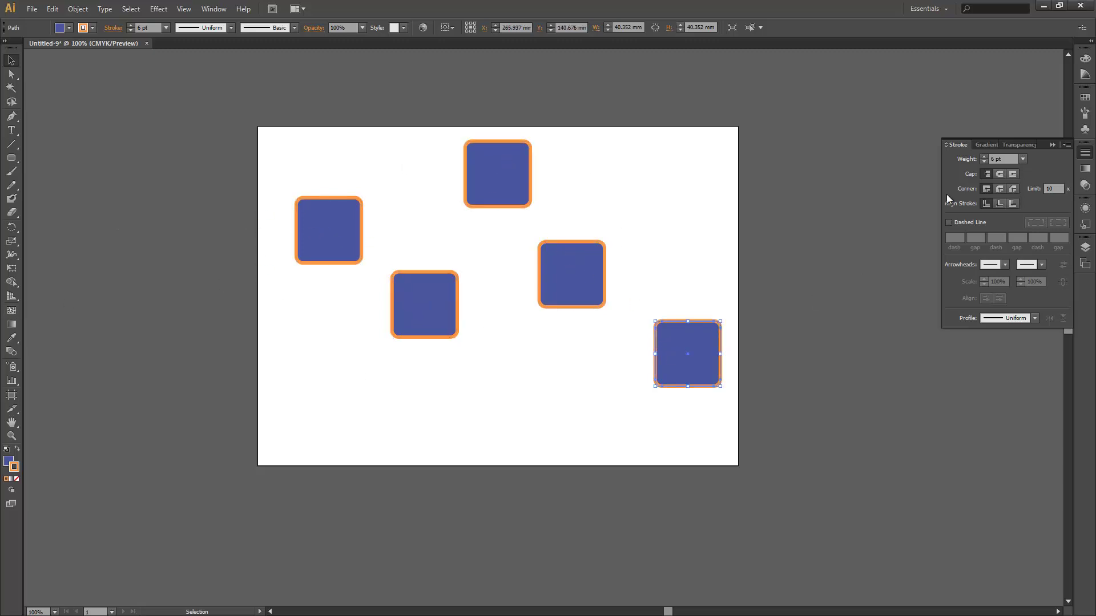
{"action": "left_click", "coordinate": [1053, 145]}
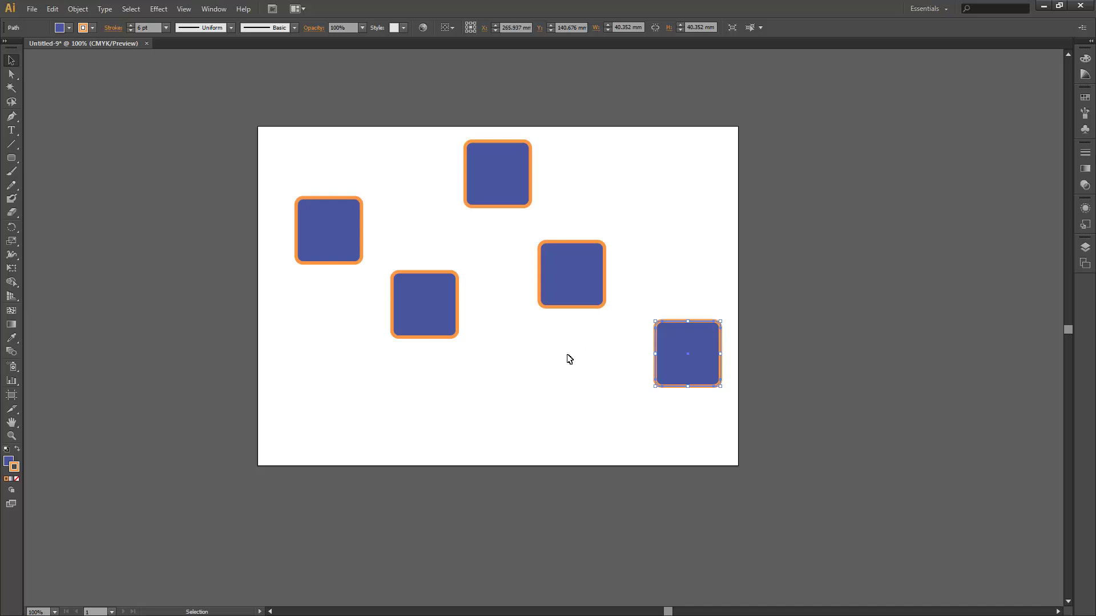
Open the Align panel from the Window menu, place it beside the artboard, and marquee-select all five squares
{"action": "left_click", "coordinate": [213, 9]}
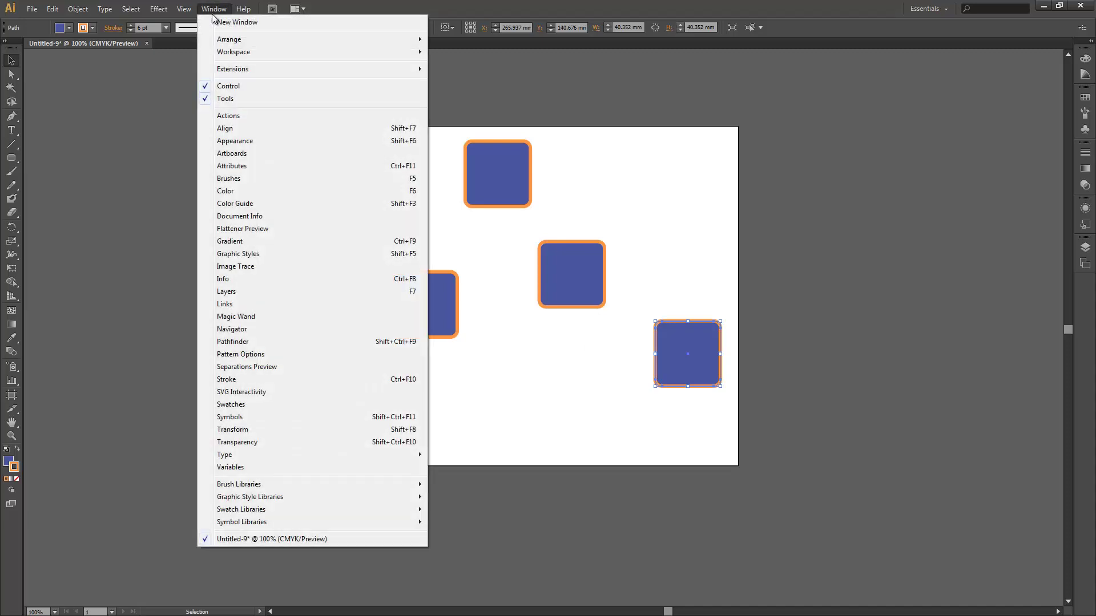
{"action": "left_click", "coordinate": [226, 128]}
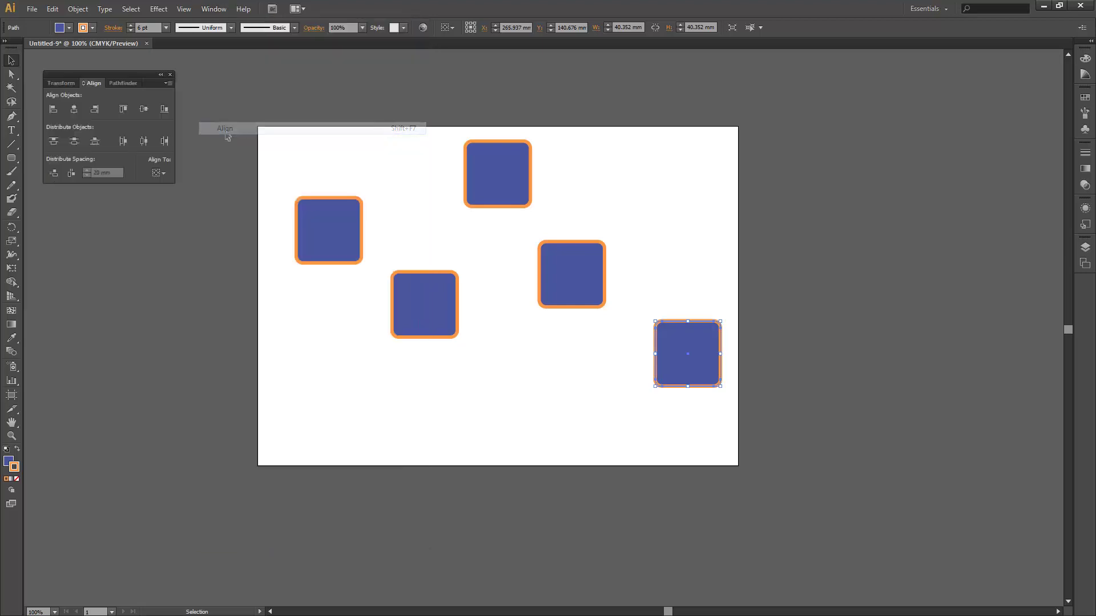
{"action": "left_click_drag", "start_coordinate": [121, 81], "coordinate": [165, 138]}
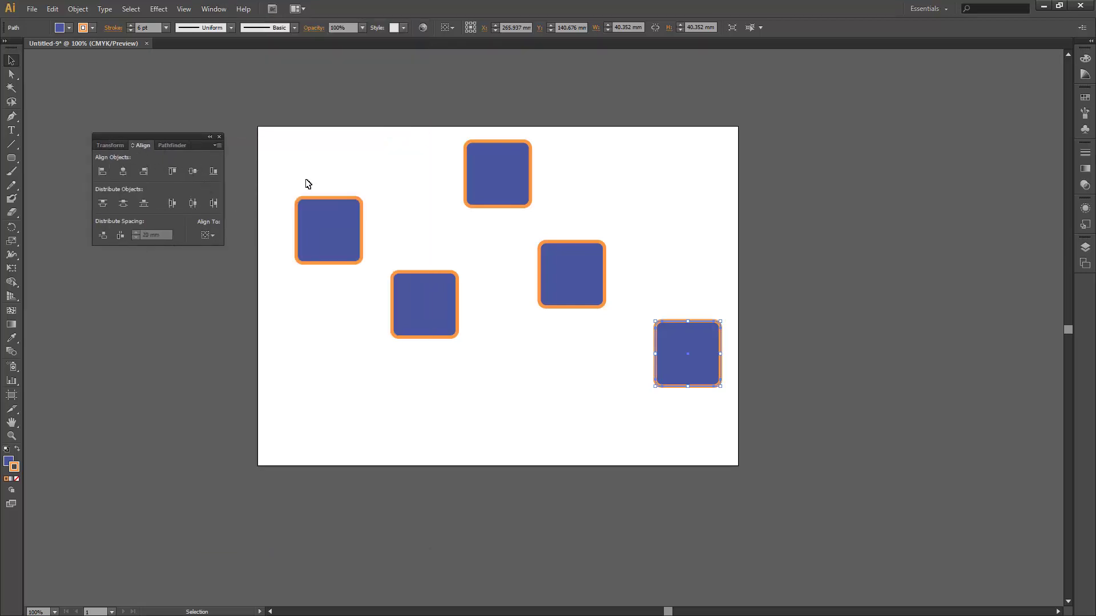
{"action": "left_click_drag", "start_coordinate": [282, 97], "coordinate": [760, 489]}
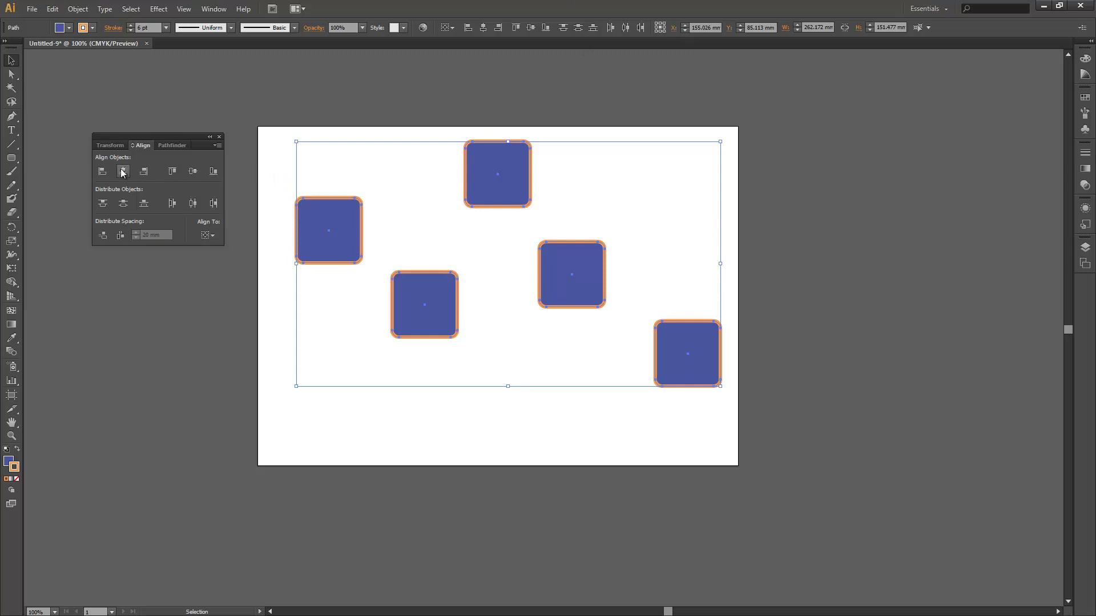
{"action": "left_click", "coordinate": [173, 172]}
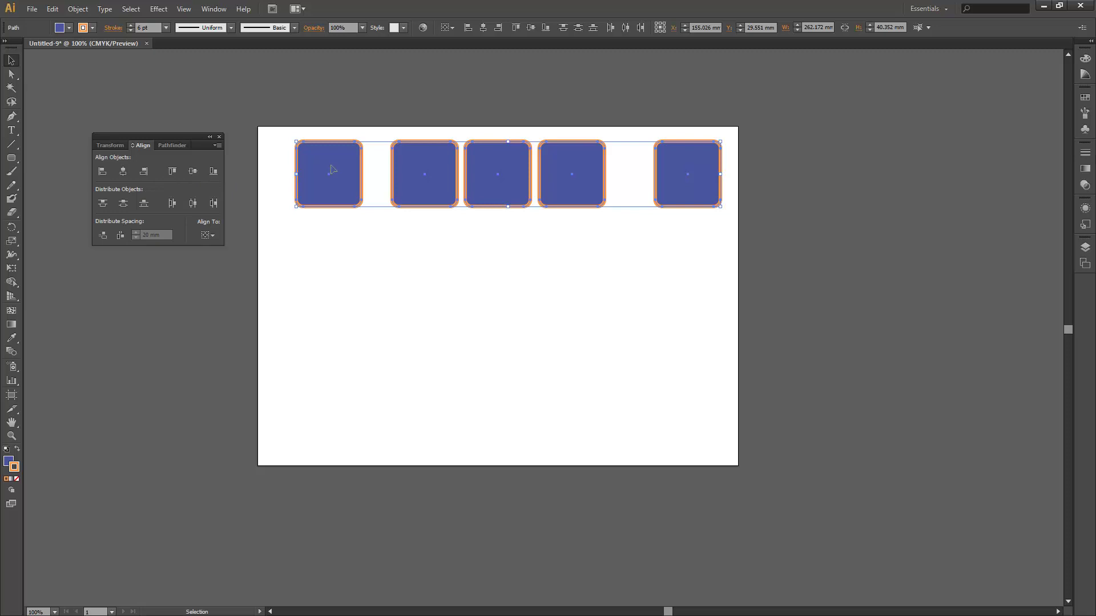
{"action": "key", "text": "ctrl+z"}
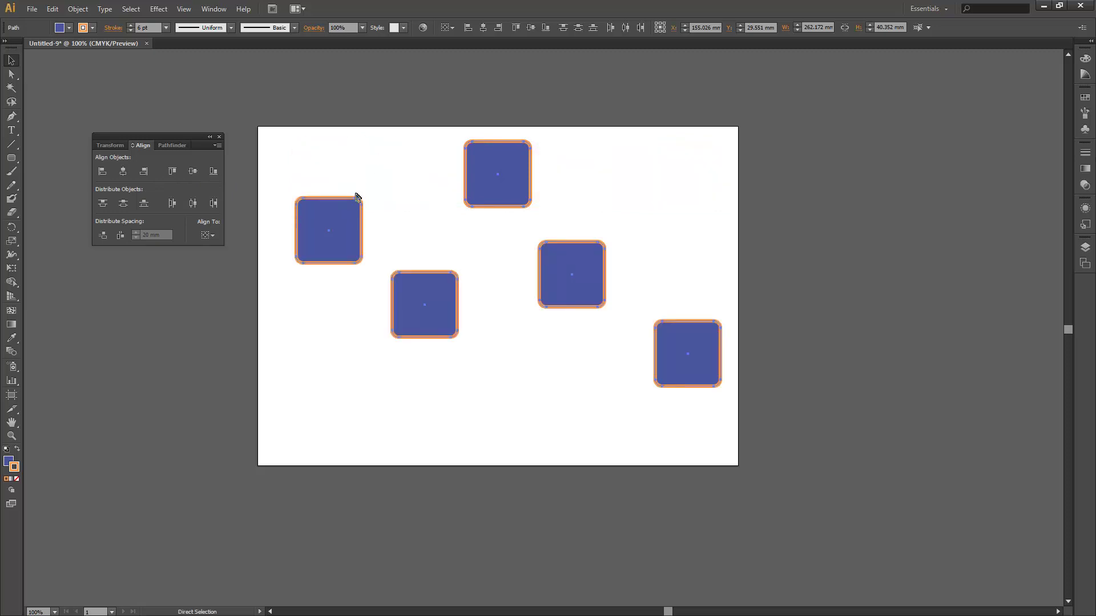
{"action": "left_click", "coordinate": [193, 171]}
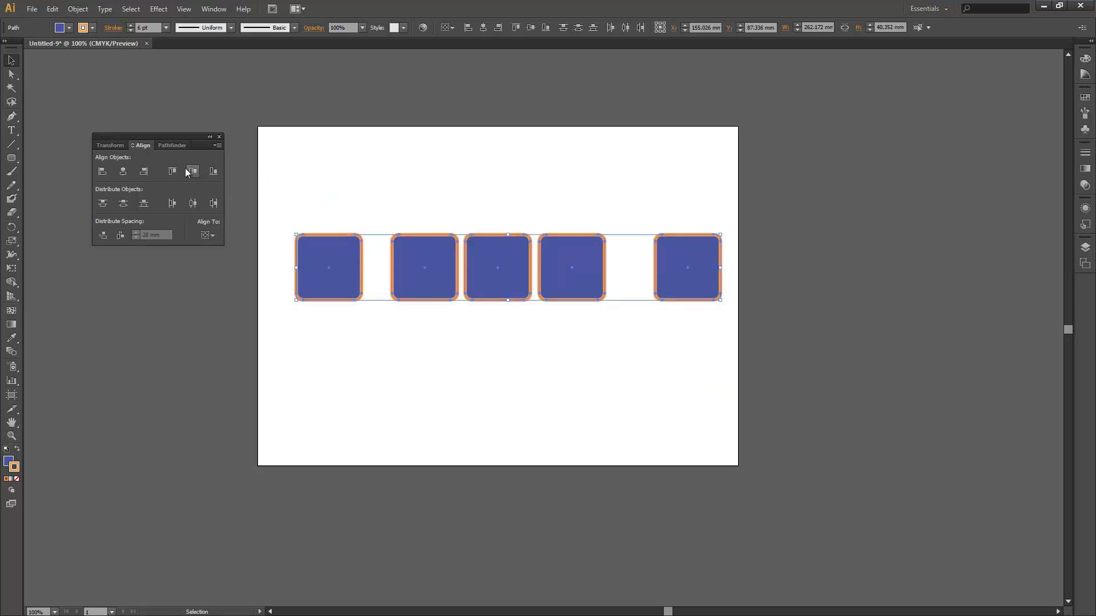
{"action": "key", "text": "ctrl+z"}
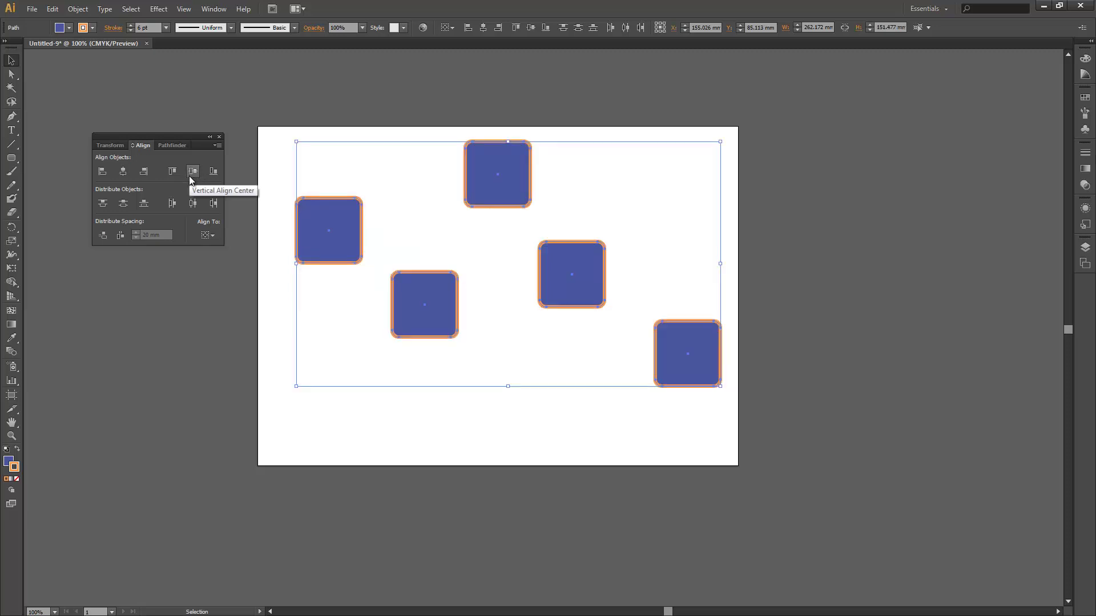
{"action": "left_click", "coordinate": [213, 171]}
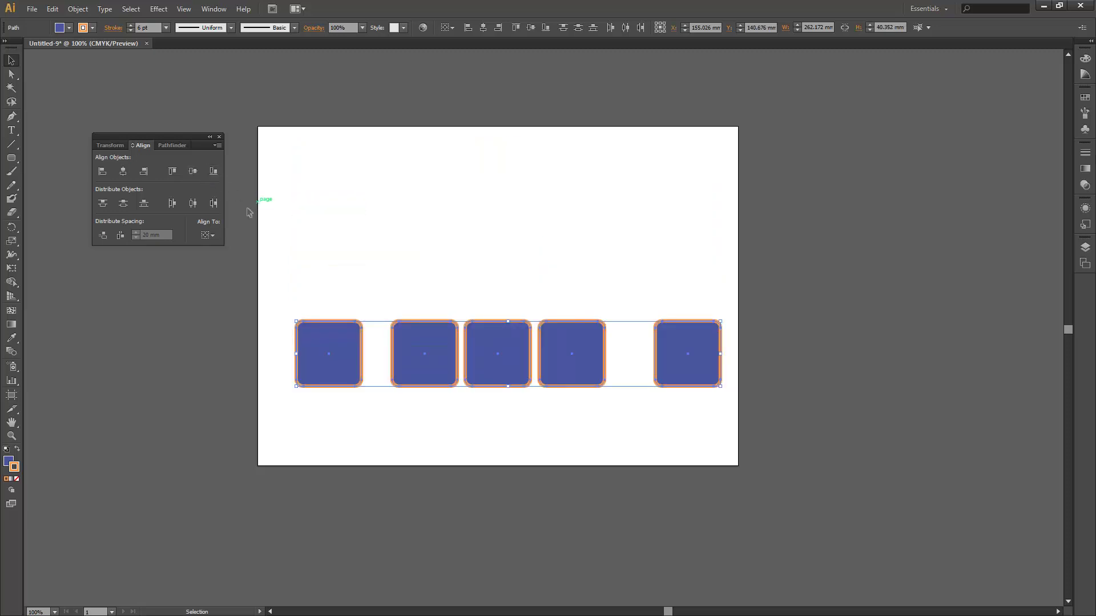
{"action": "key", "text": "a"}
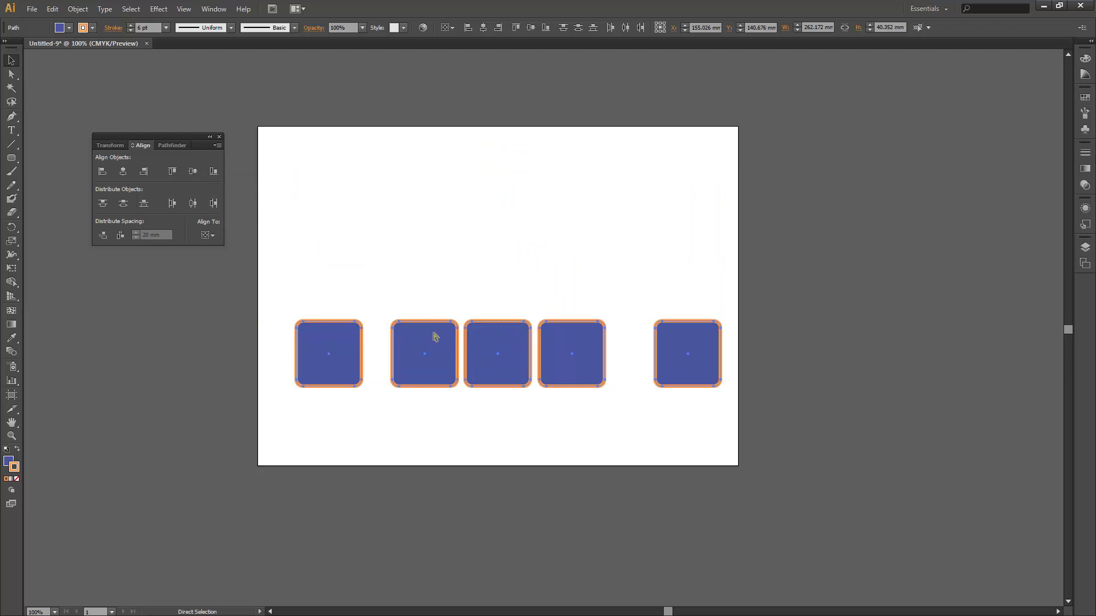
{"action": "key", "text": "v"}
{"action": "key", "text": "ctrl+z"}
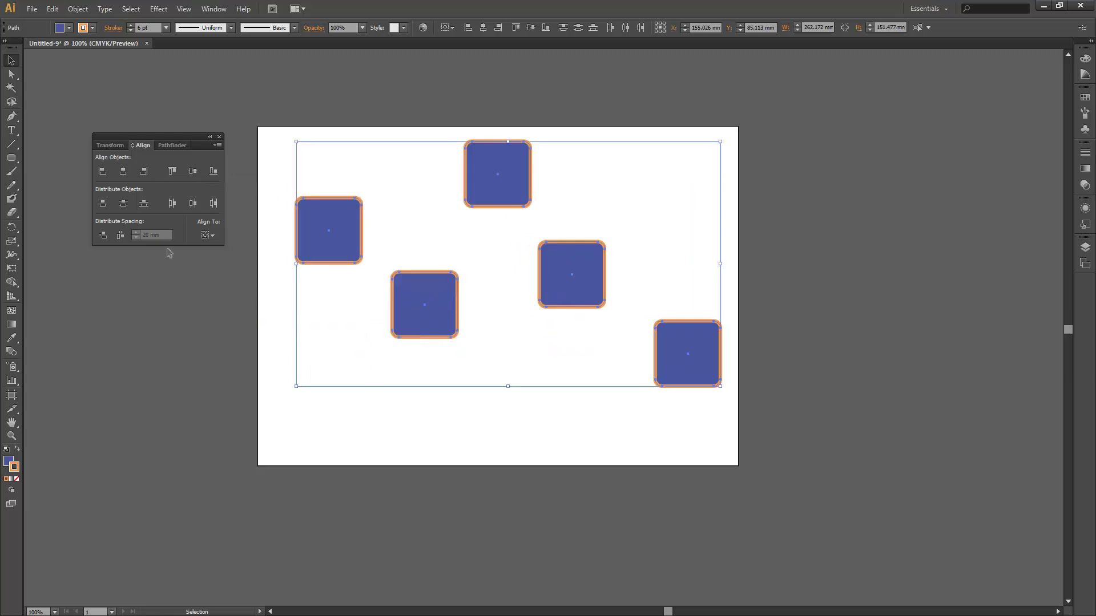
{"action": "left_click", "coordinate": [103, 177]}
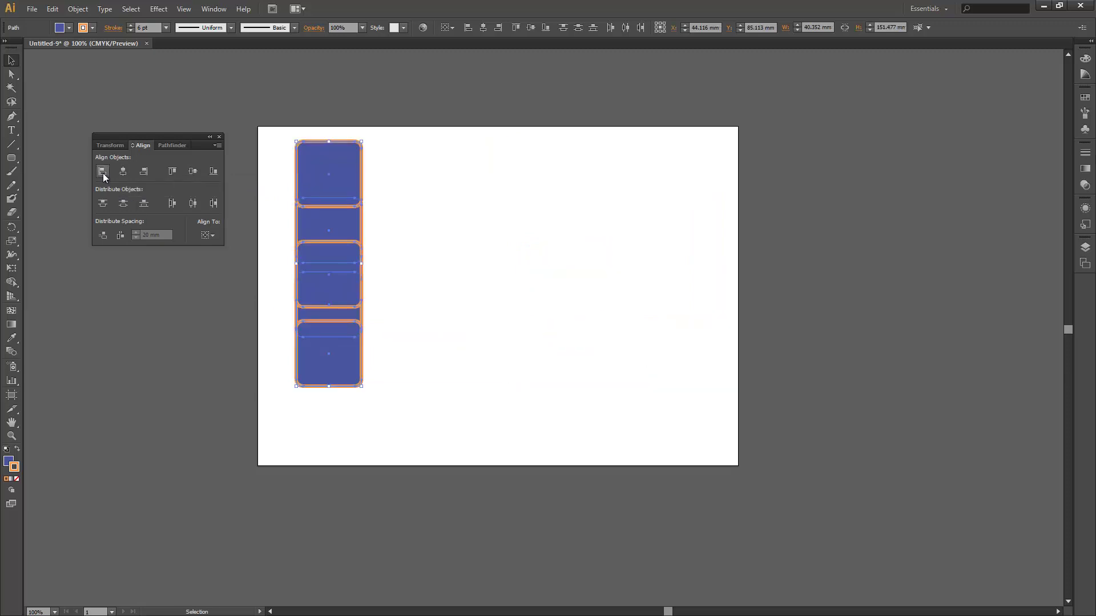
{"action": "key", "text": "ctrl+z"}
{"action": "left_click", "coordinate": [145, 173]}
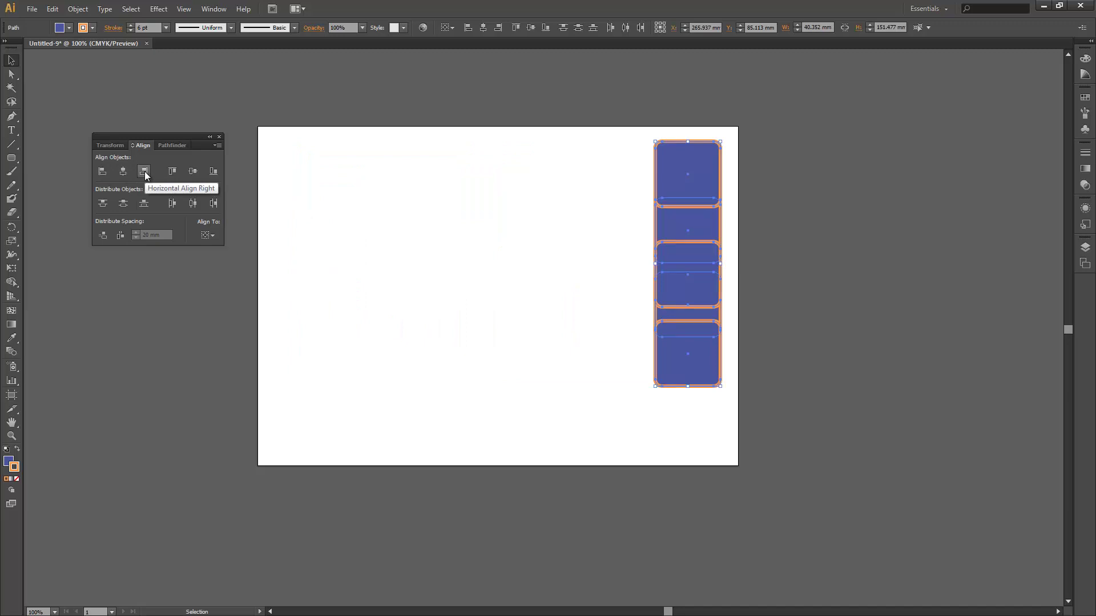
{"action": "key", "text": "ctrl+z"}
{"action": "left_click", "coordinate": [122, 172]}
{"action": "key", "text": "ctrl+z"}
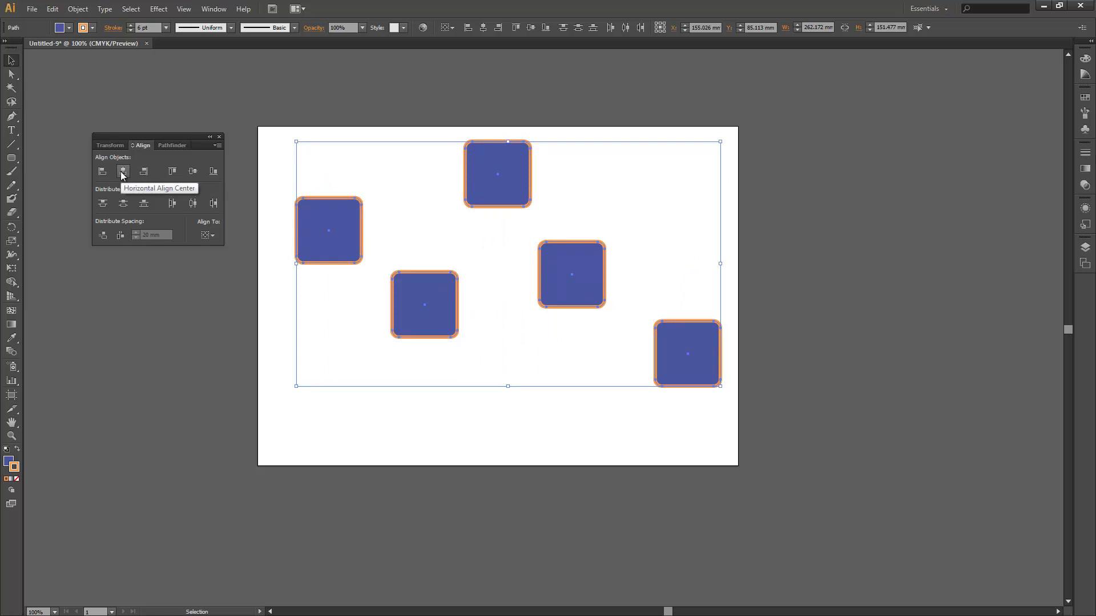
Set Align To to Align to Artboard, try Vertical Align Top, then undo it
{"action": "left_click", "coordinate": [213, 237]}
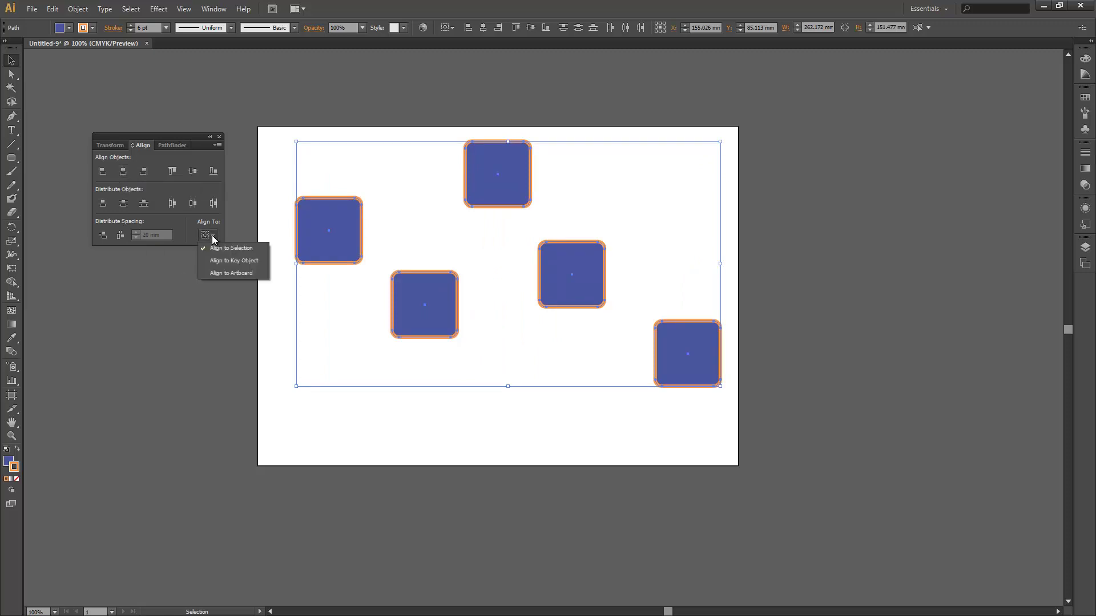
{"action": "left_click", "coordinate": [224, 274]}
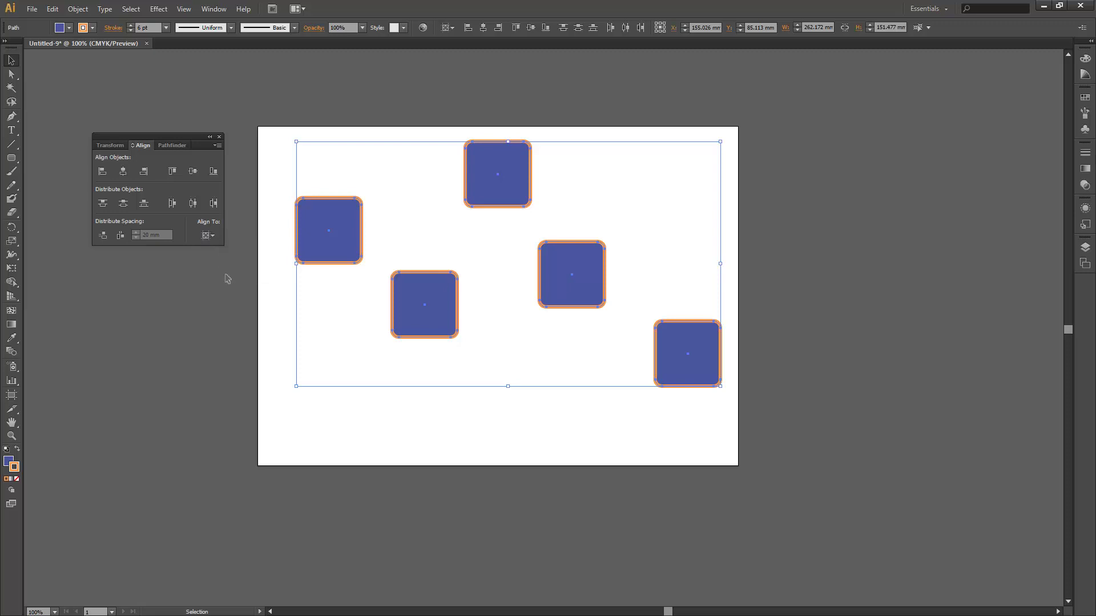
{"action": "left_click", "coordinate": [174, 172]}
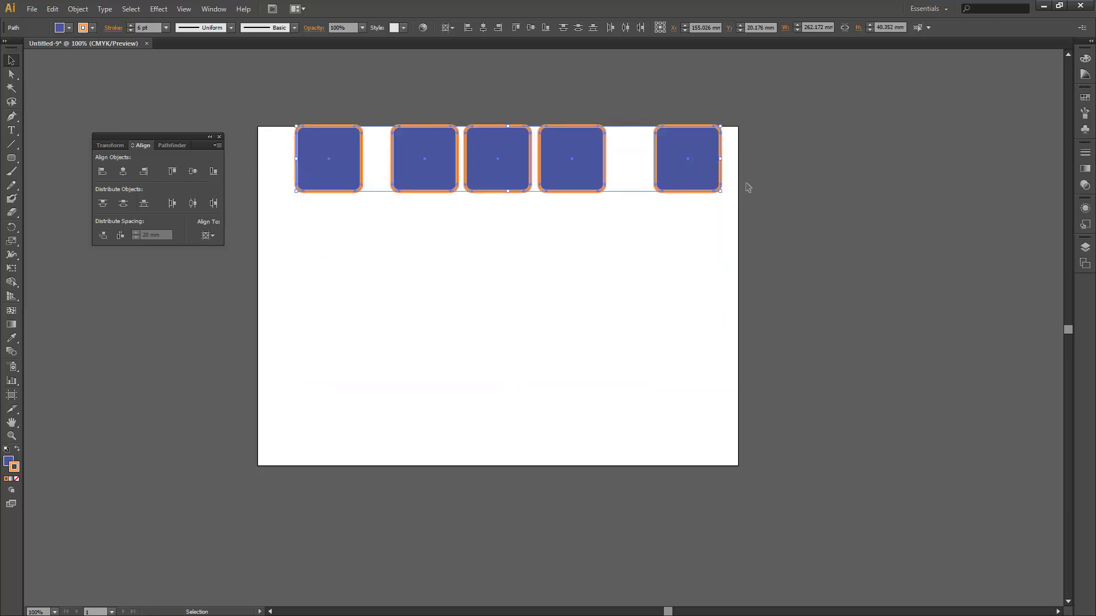
{"action": "left_click", "coordinate": [209, 235]}
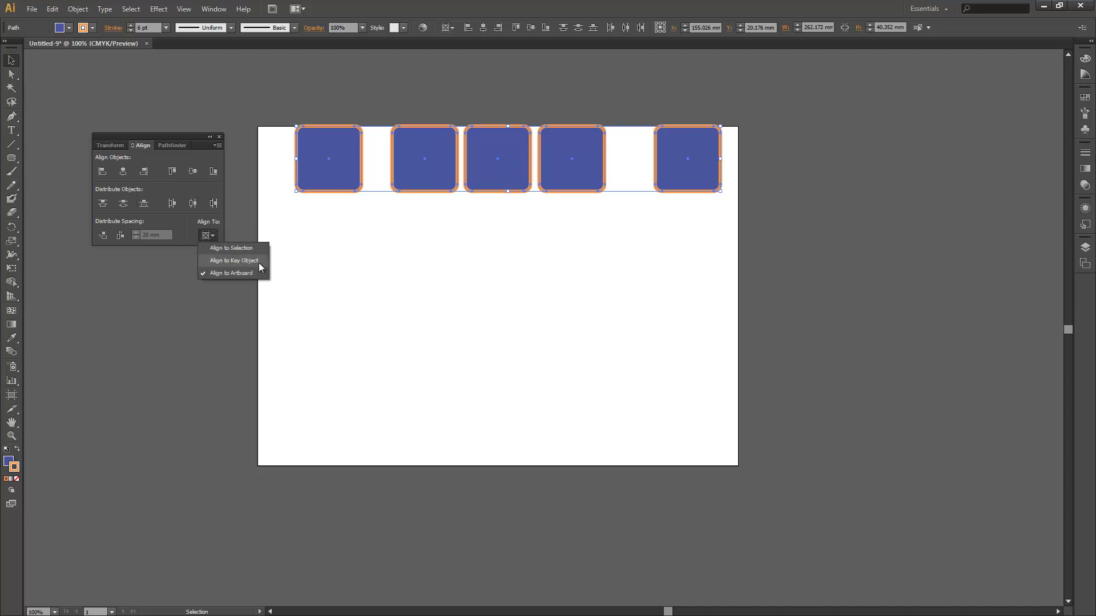
{"action": "left_click", "coordinate": [287, 254]}
{"action": "key", "text": "ctrl+z"}
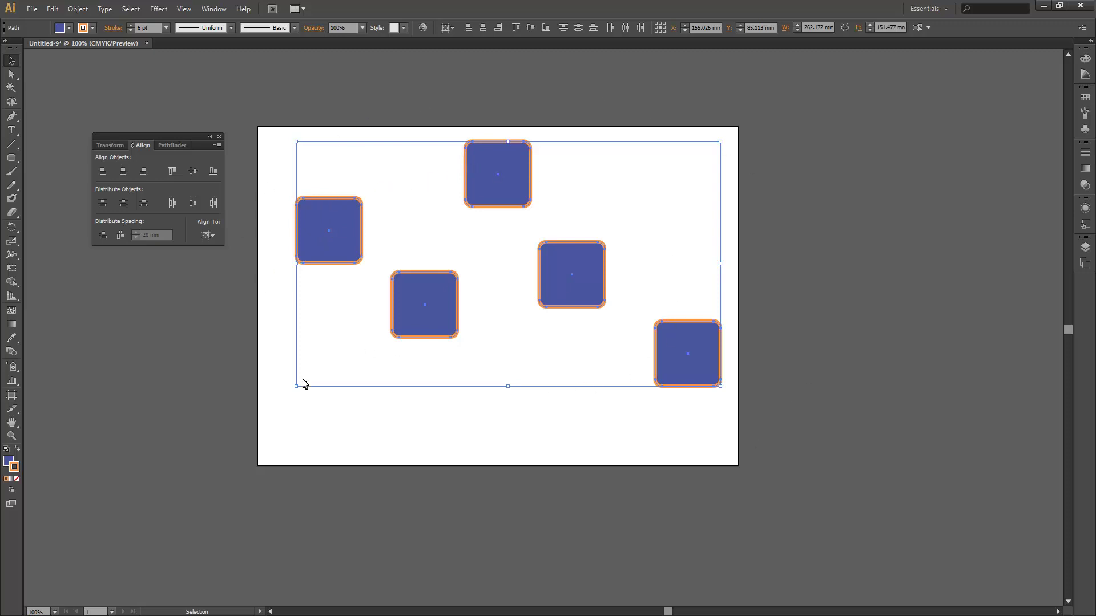
Make the left square the key object, keeping Align To on Key Object
{"action": "left_click", "coordinate": [338, 214]}
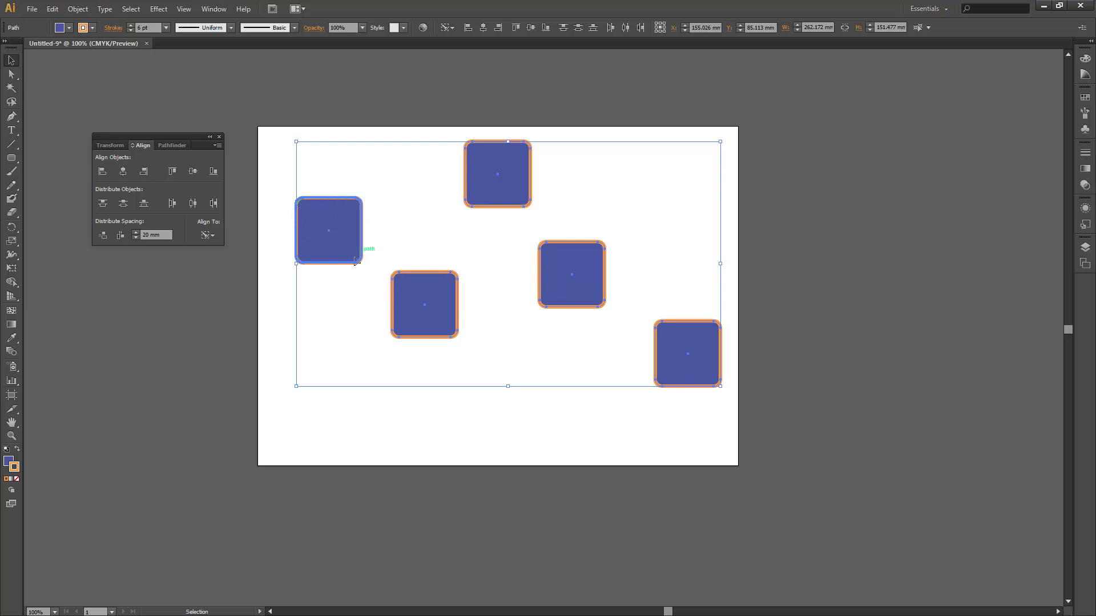
{"action": "left_click", "coordinate": [213, 237]}
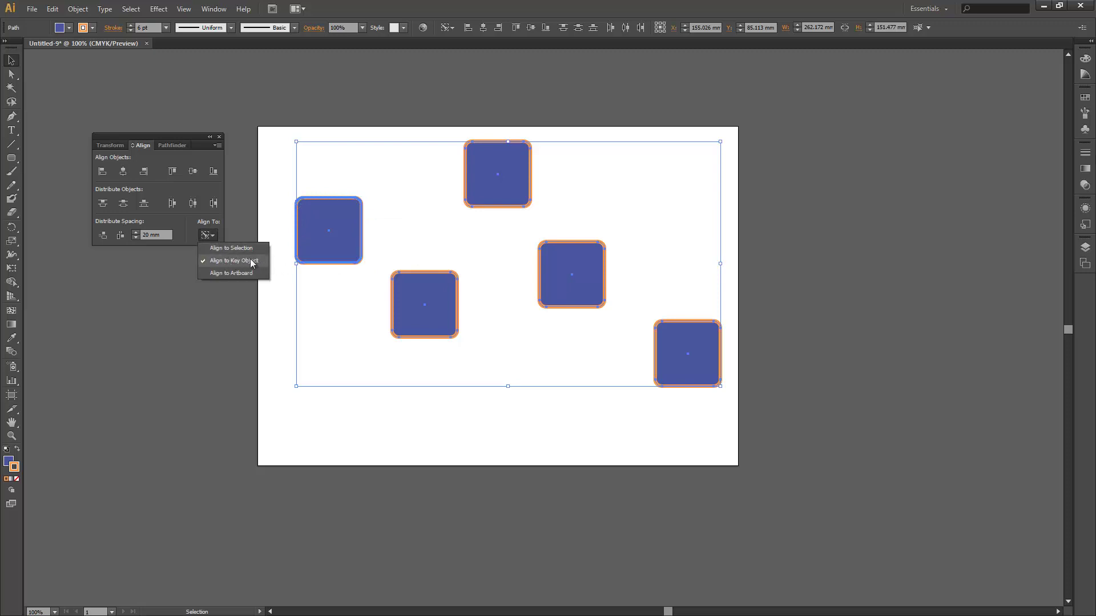
{"action": "left_click", "coordinate": [234, 262]}
{"action": "left_click", "coordinate": [215, 237]}
{"action": "left_click", "coordinate": [212, 251]}
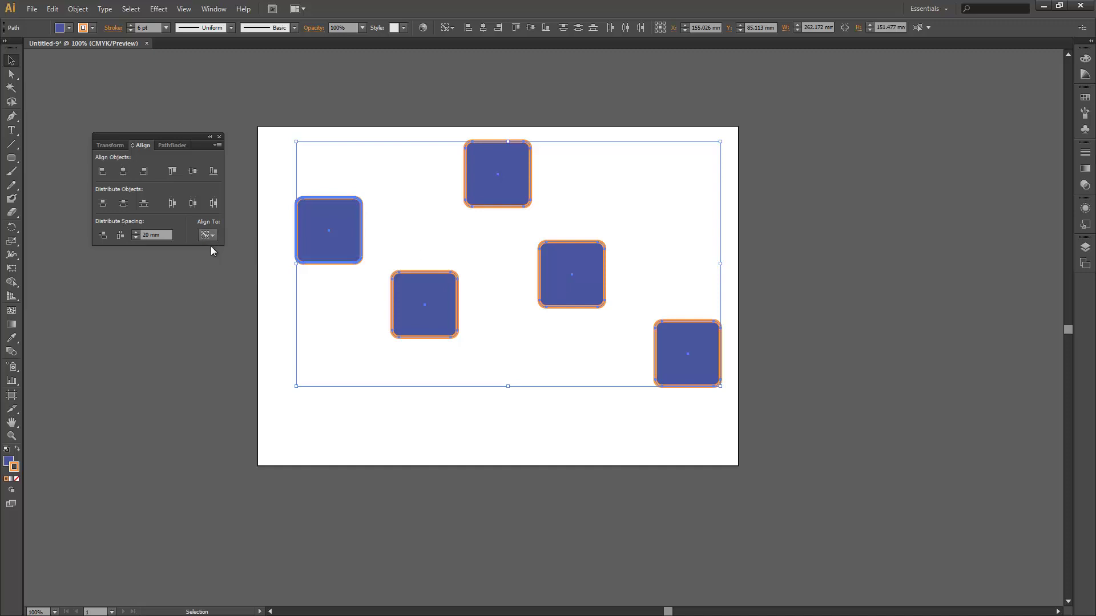
Try Vertical Align Top, undo it, then left-align all squares into one column
{"action": "left_click", "coordinate": [173, 171]}
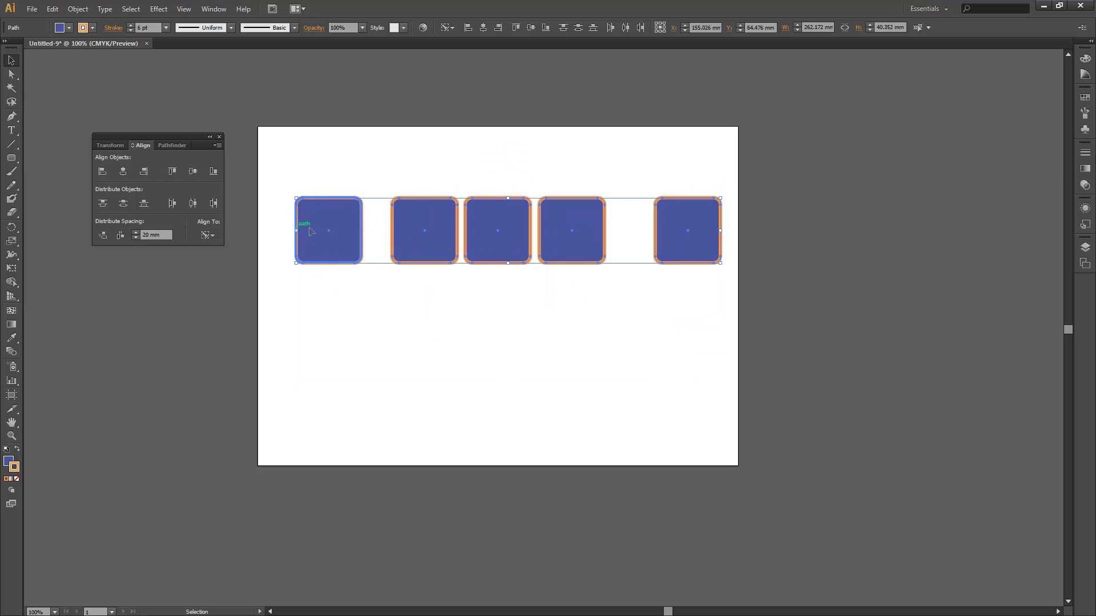
{"action": "key", "text": "ctrl+z"}
{"action": "left_click", "coordinate": [103, 171]}
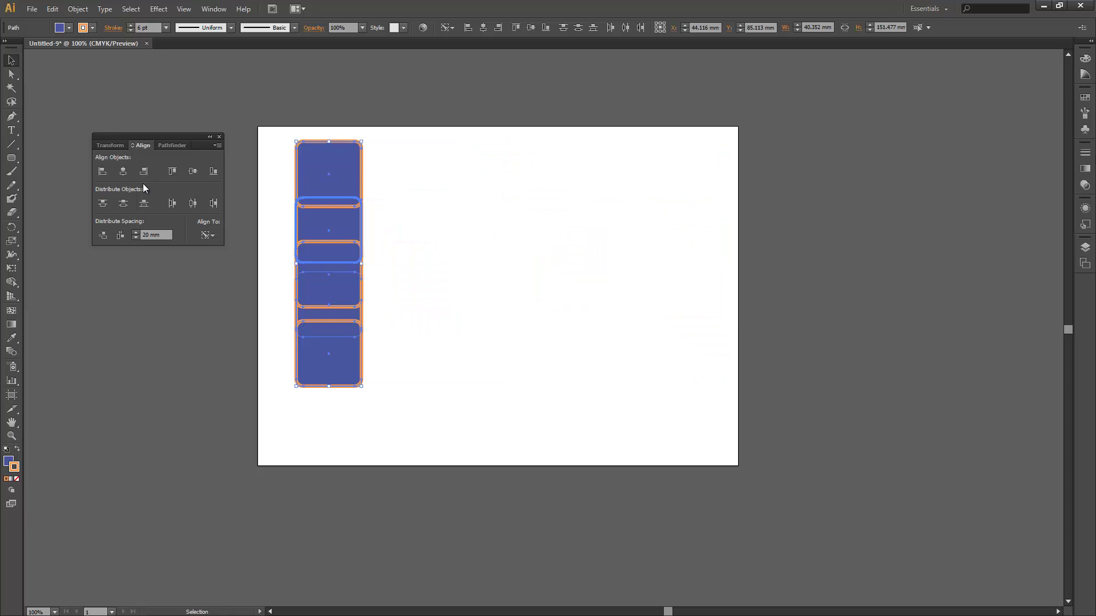
Undo the column, set Align To Selection, then distribute horizontally and centre vertically into one row
{"action": "key", "text": "ctrl+z"}
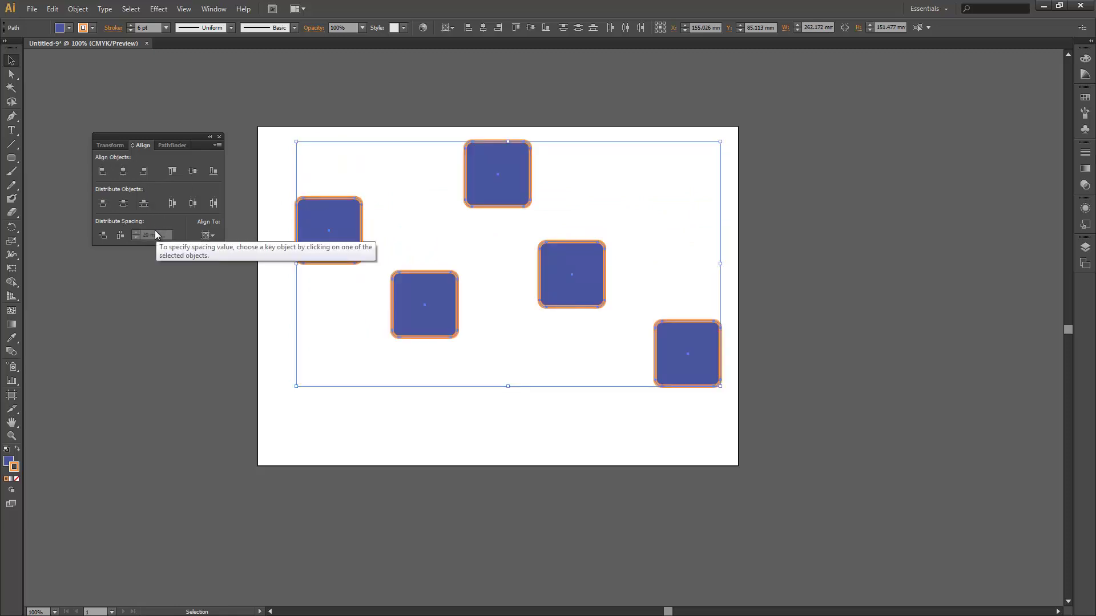
{"action": "left_click", "coordinate": [107, 204]}
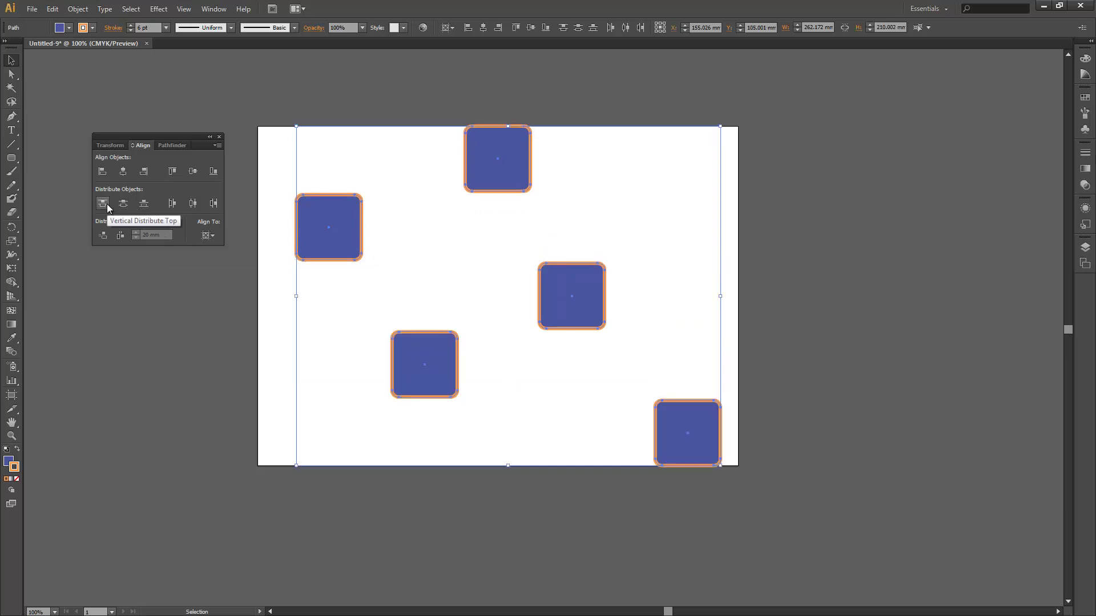
{"action": "left_click", "coordinate": [207, 236]}
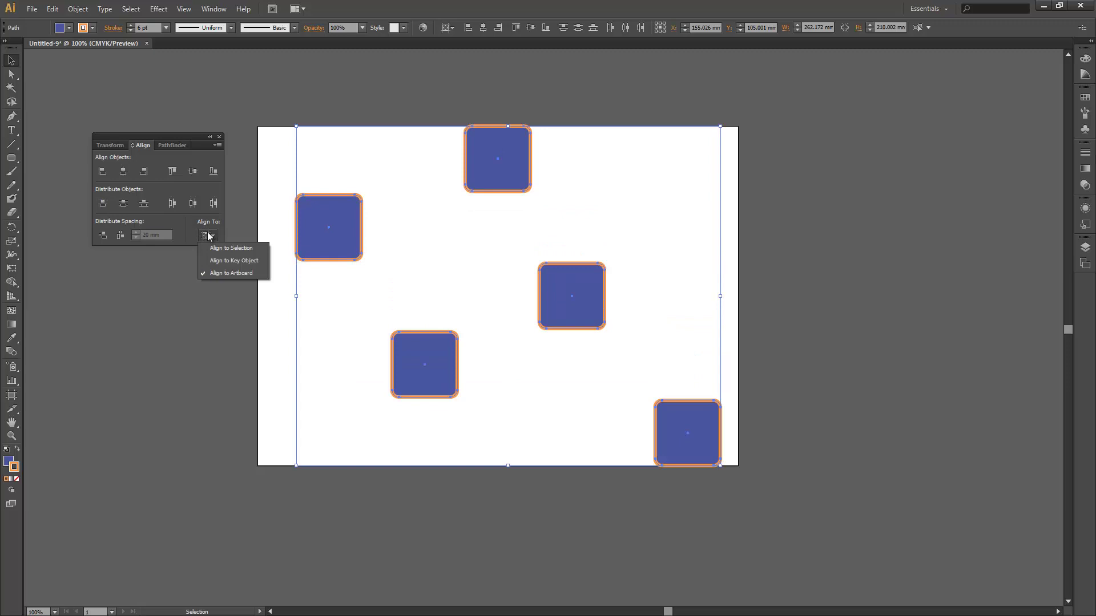
{"action": "left_click", "coordinate": [232, 251]}
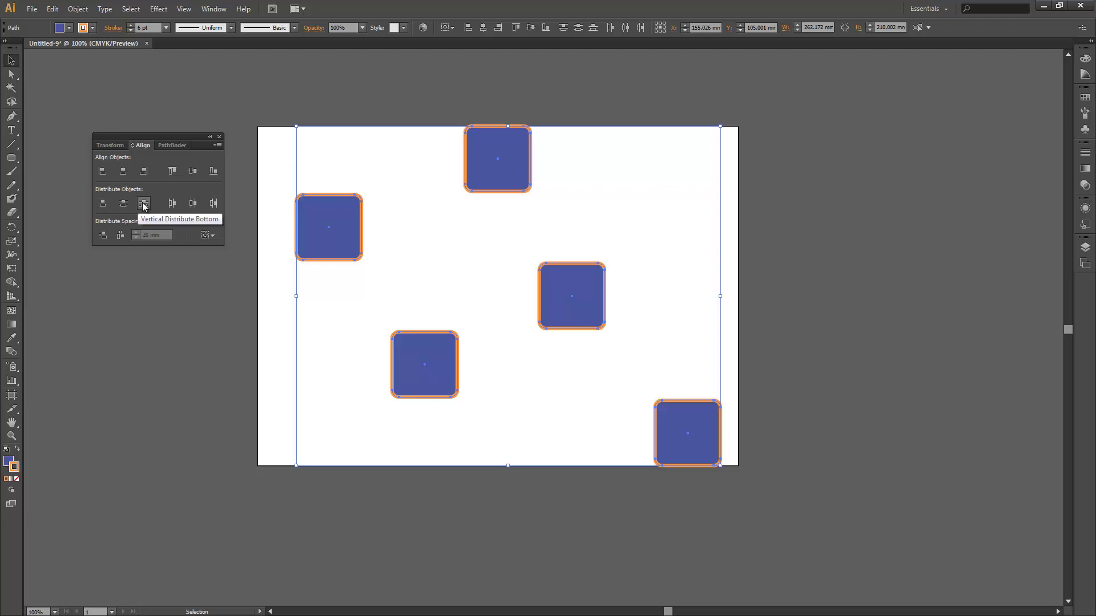
{"action": "left_click", "coordinate": [172, 205]}
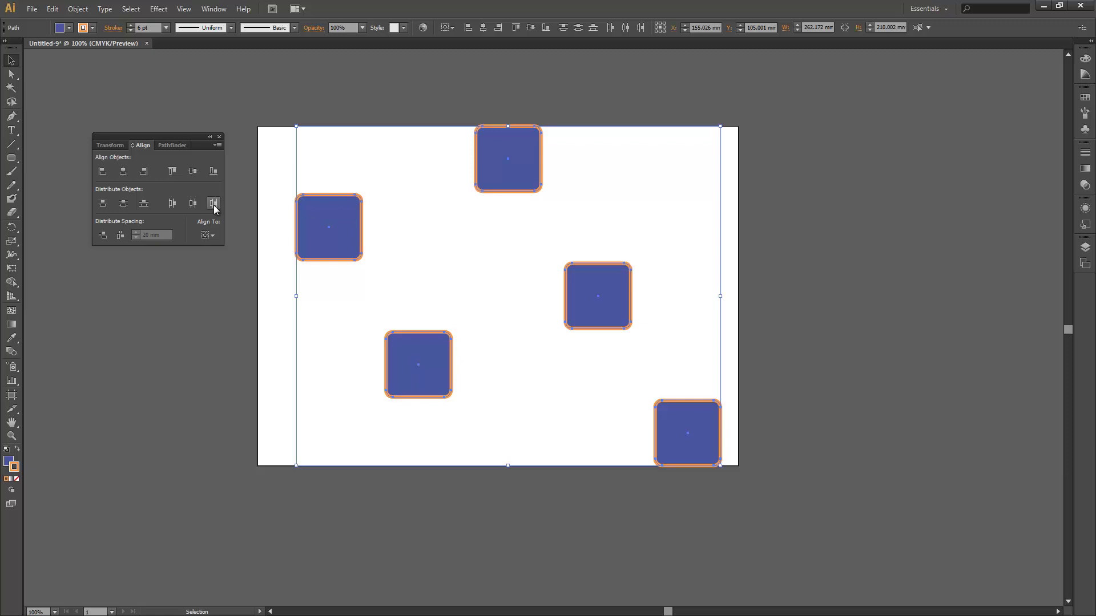
{"action": "left_click", "coordinate": [191, 172]}
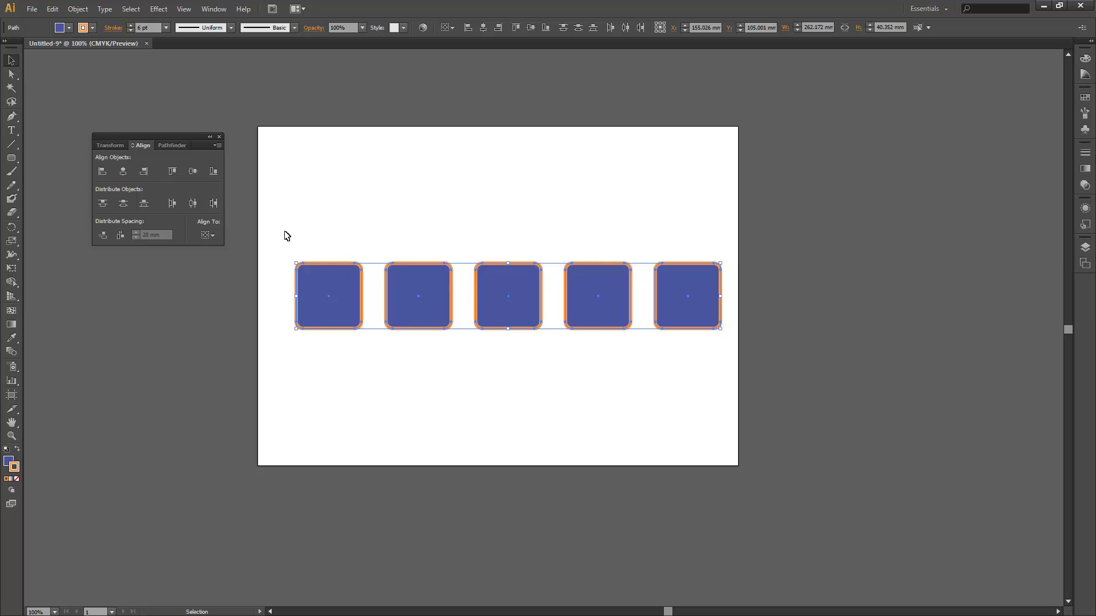
With the leftmost square as key object, enter 40 mm spacing, test vertical spacing, and undo it
{"action": "left_click", "coordinate": [320, 265]}
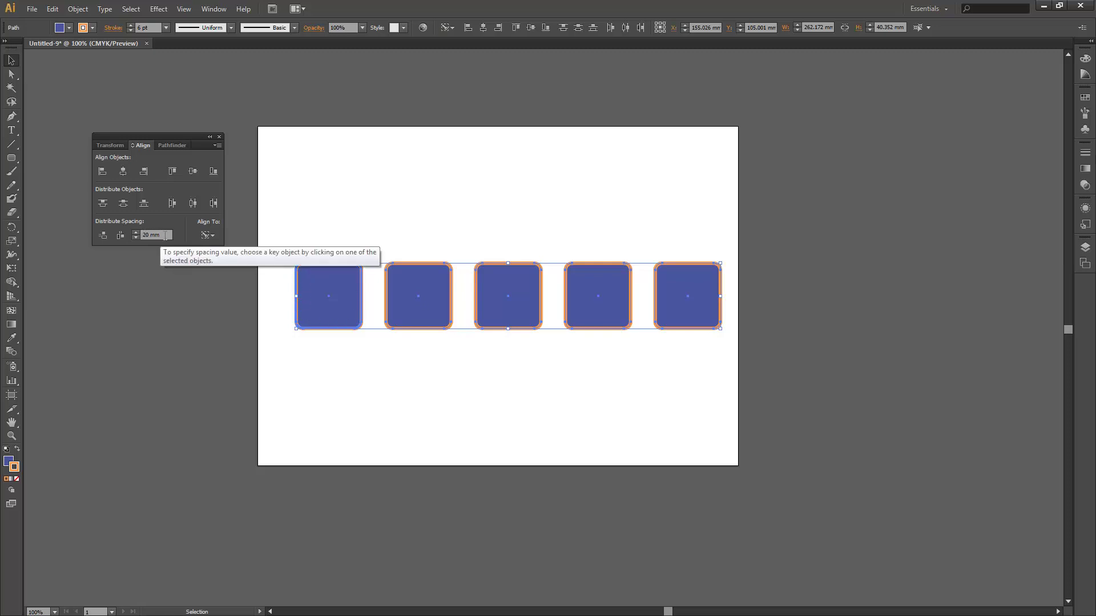
{"action": "left_click", "coordinate": [146, 235]}
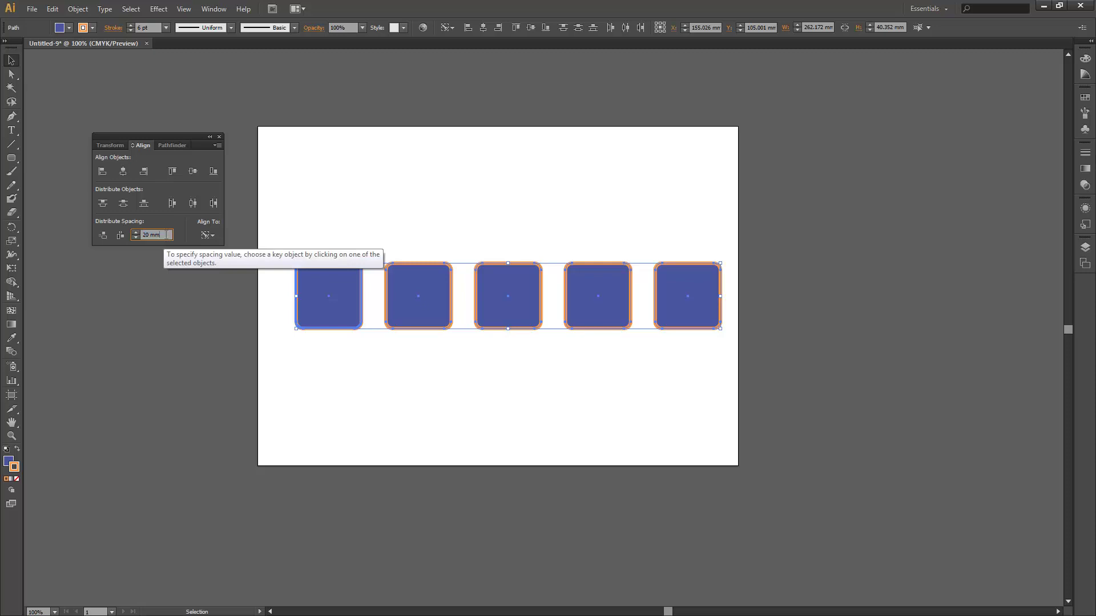
{"action": "type", "text": "40 "}
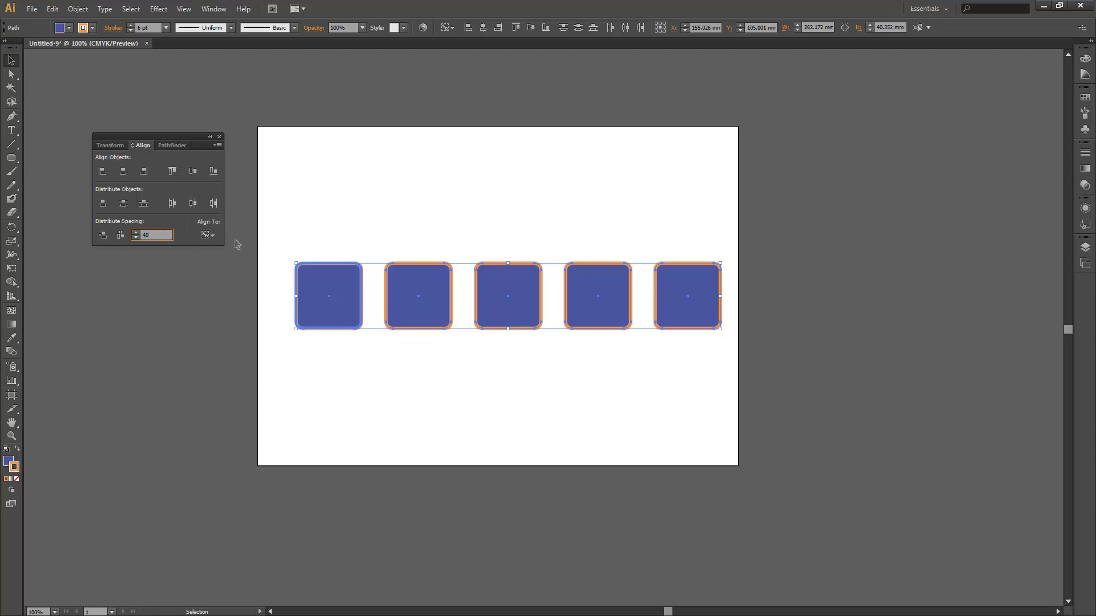
{"action": "type", "text": "mm"}
{"action": "key", "text": "Return"}
{"action": "left_click", "coordinate": [103, 235]}
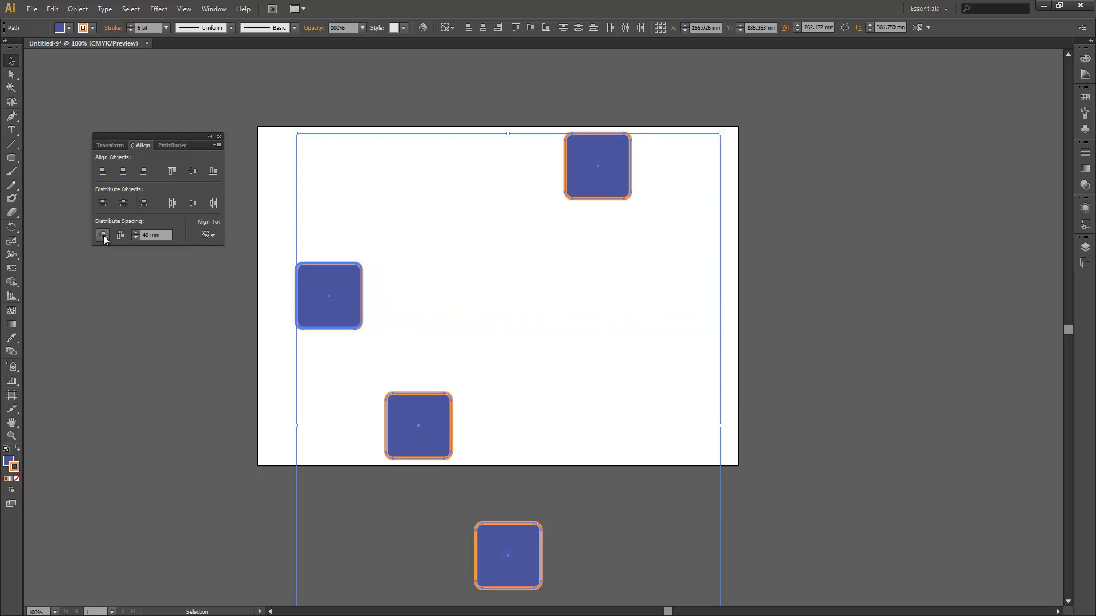
{"action": "key", "text": "ctrl+z"}
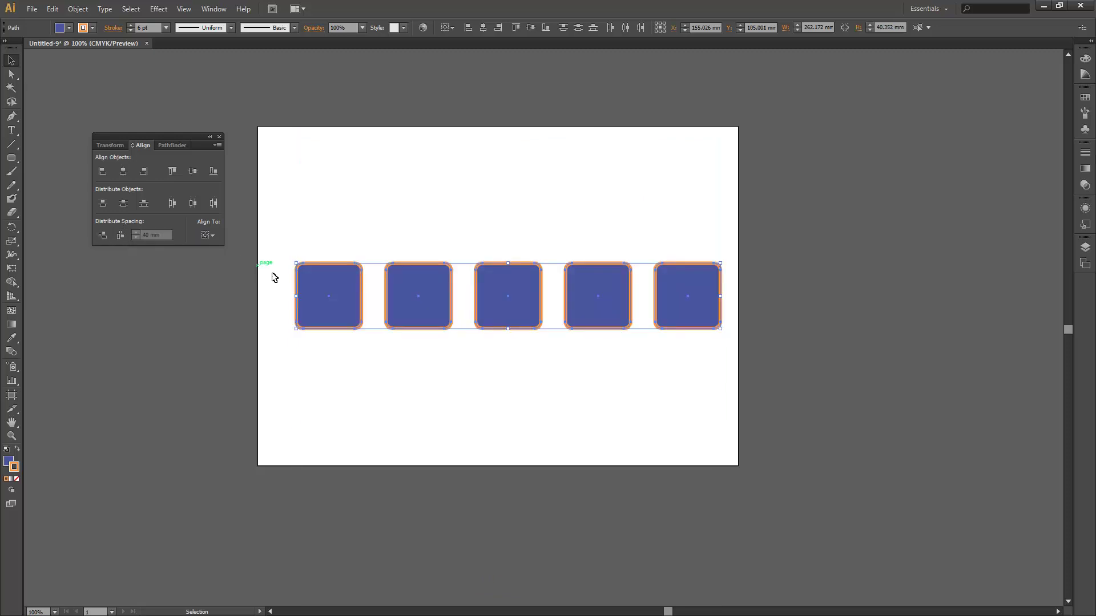
Distribute the squares 40 mm apart horizontally from the leftmost key square, then nudge the row up-left
{"action": "left_click", "coordinate": [316, 268]}
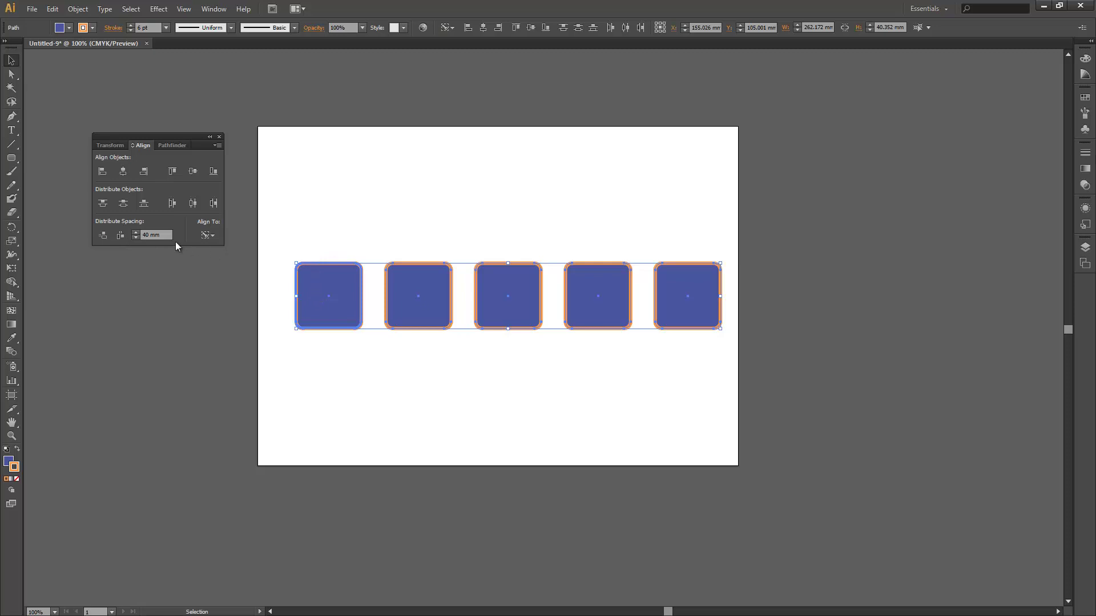
{"action": "left_click", "coordinate": [120, 235]}
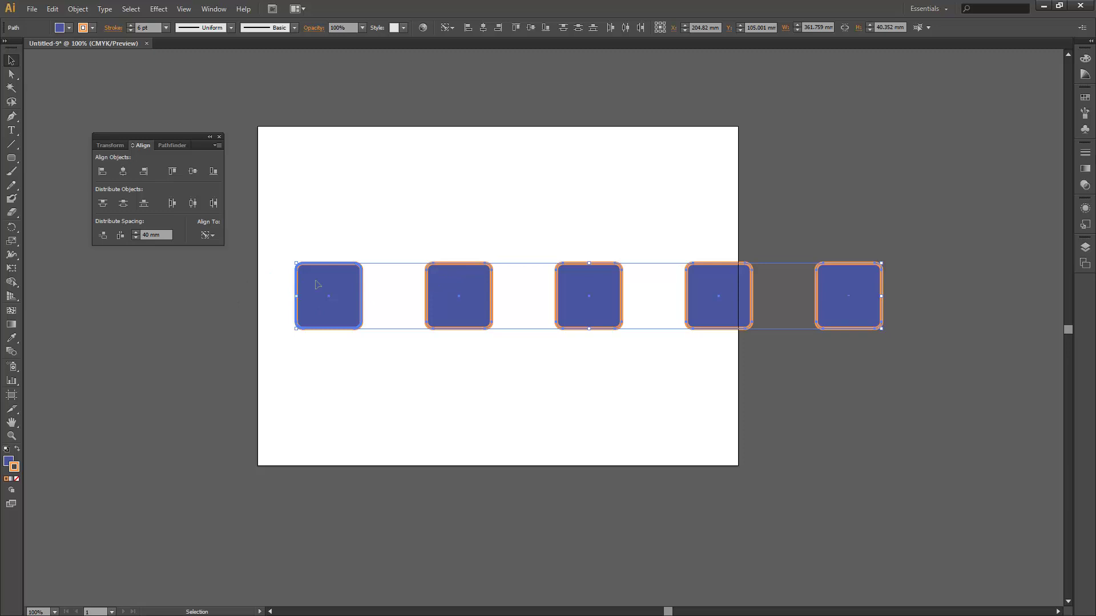
{"action": "mouse_move", "coordinate": [323, 283]}
{"action": "left_mouse_down"}
{"action": "mouse_move", "coordinate": [296, 254]}
{"action": "mouse_move", "coordinate": [303, 230]}
{"action": "mouse_move", "coordinate": [285, 185]}
{"action": "mouse_move", "coordinate": [286, 250]}
{"action": "mouse_move", "coordinate": [298, 249]}
{"action": "mouse_move", "coordinate": [304, 278]}
{"action": "left_mouse_up"}
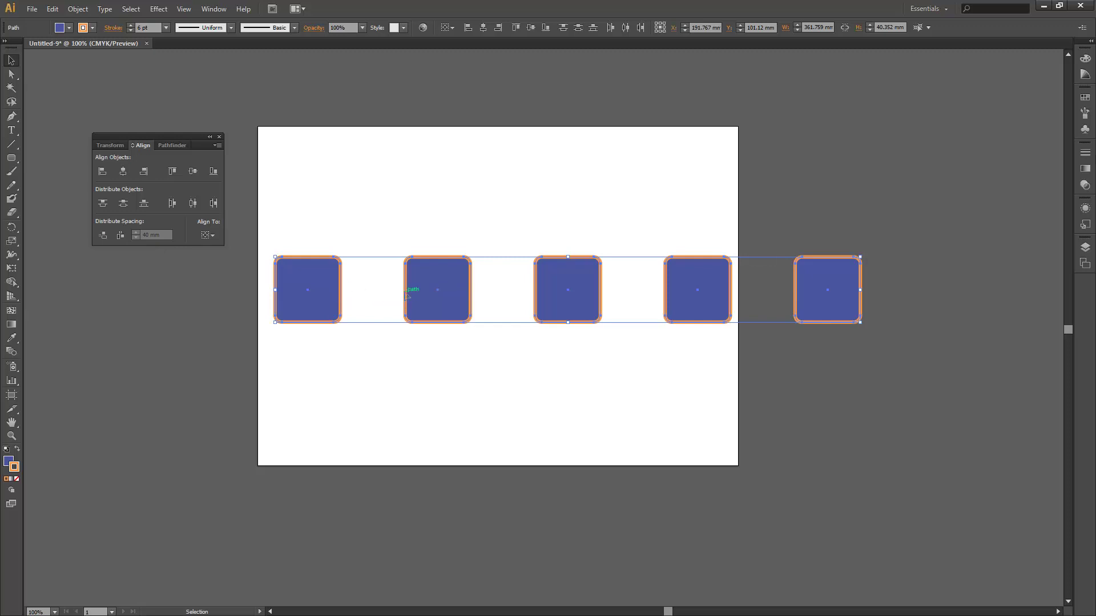
Zoom in and draw line segments (about 40 mm and 38.1 mm) between the first two squares
{"action": "scroll", "coordinate": [340, 294], "scroll_direction": "up", "scroll_amount": 2, "text": "alt"}
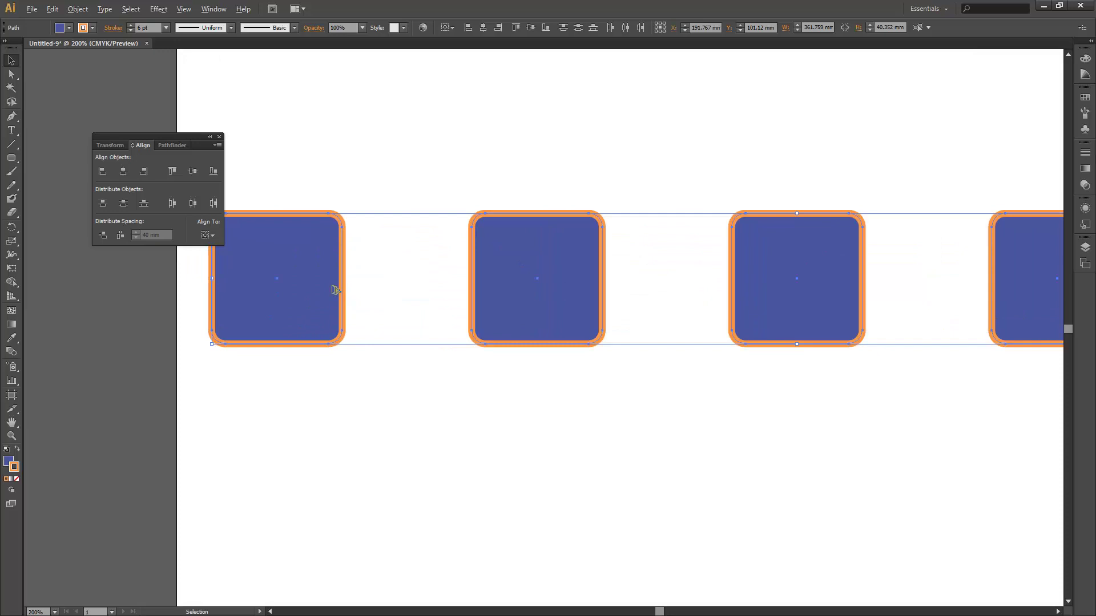
{"action": "scroll", "coordinate": [336, 290], "scroll_direction": "up", "scroll_amount": 1, "text": "alt"}
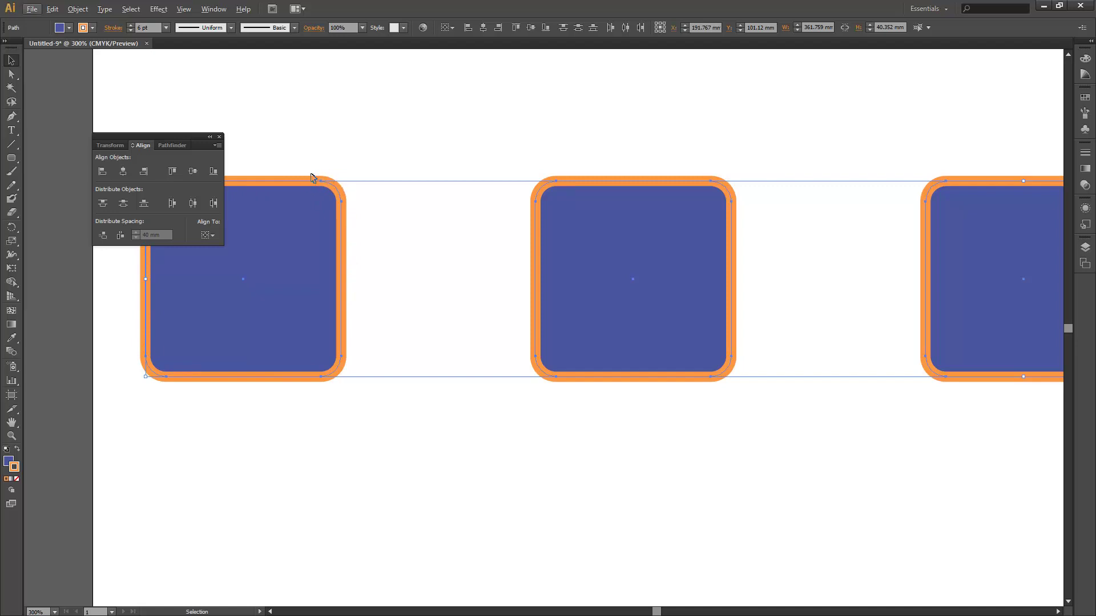
{"action": "left_click", "coordinate": [12, 144]}
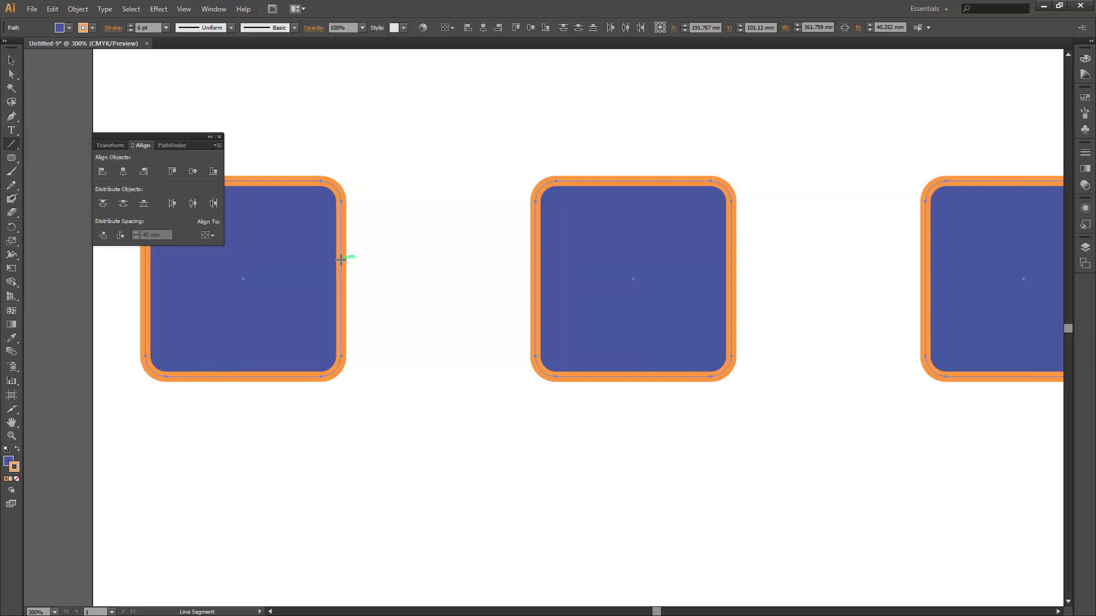
{"action": "left_click_drag", "start_coordinate": [342, 259], "coordinate": [535, 260]}
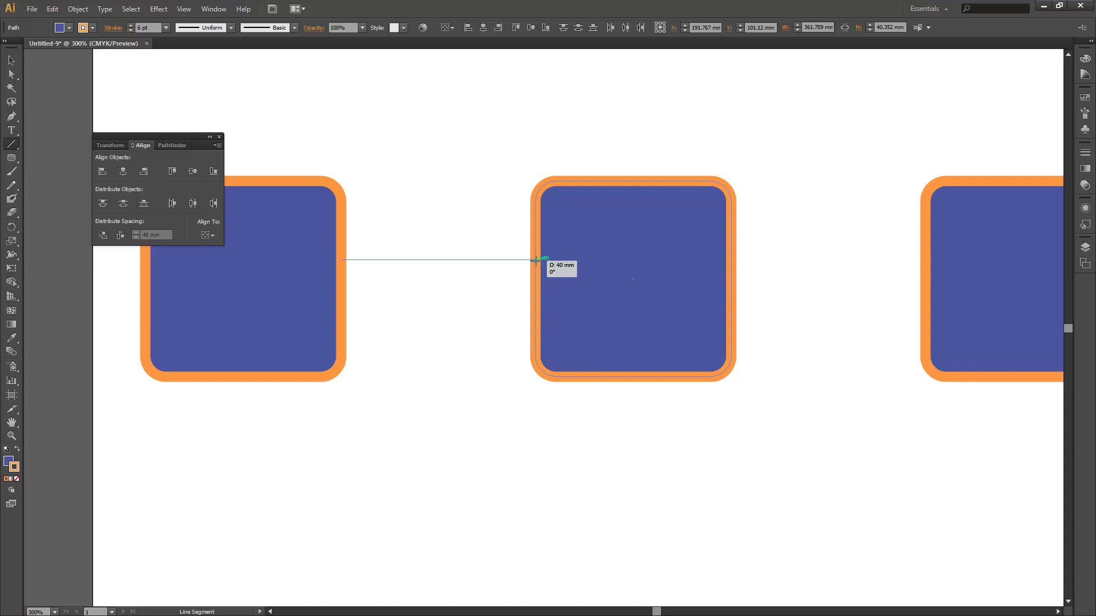
{"action": "left_click_drag", "start_coordinate": [536, 260], "coordinate": [345, 270]}
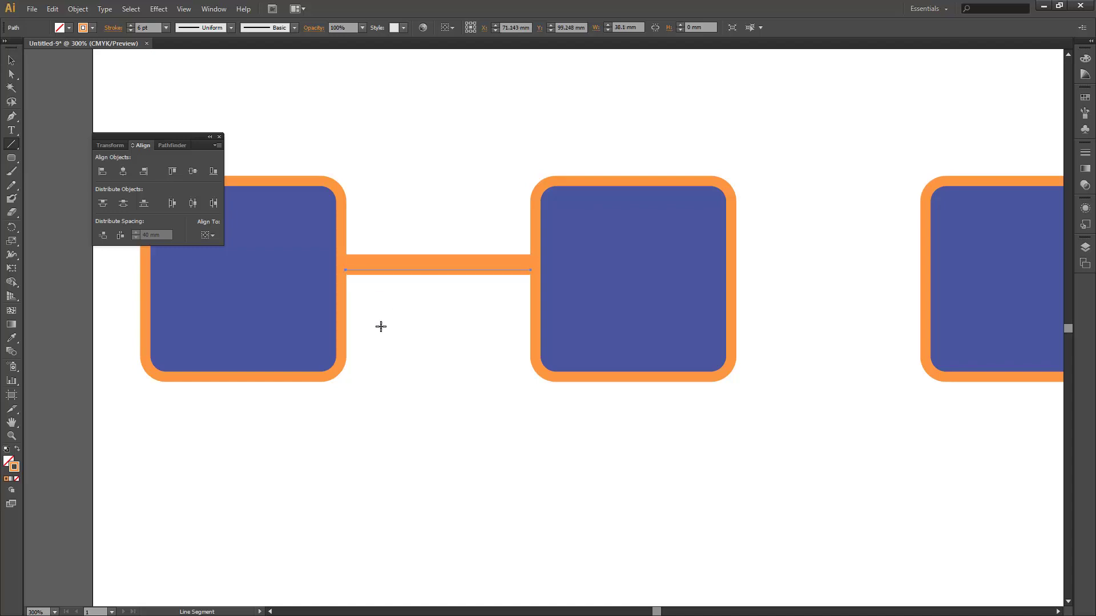
Delete the connector line between the first two squares
{"action": "left_click", "coordinate": [11, 60]}
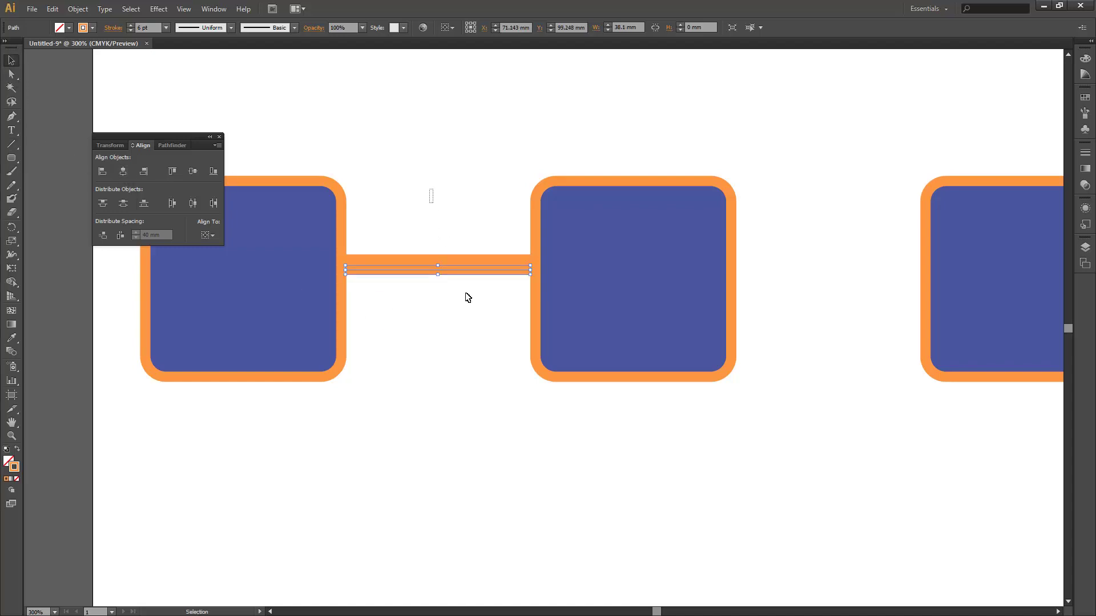
{"action": "key", "text": "Delete"}
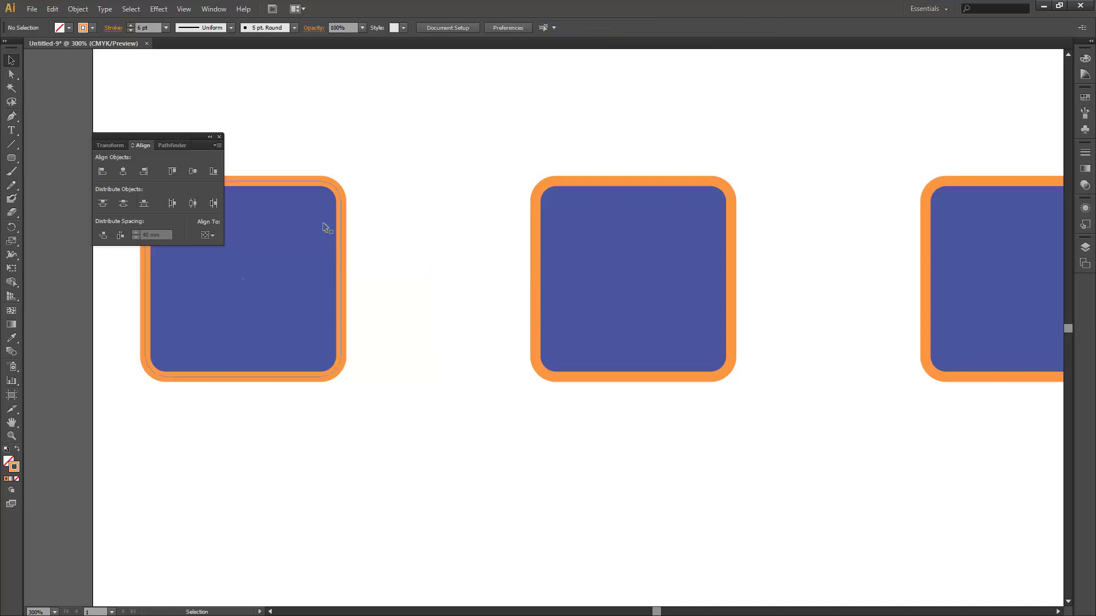
{"action": "scroll", "coordinate": [422, 254], "scroll_direction": "down", "scroll_amount": 2}
{"action": "scroll", "coordinate": [423, 254], "scroll_direction": "up", "scroll_amount": 1}
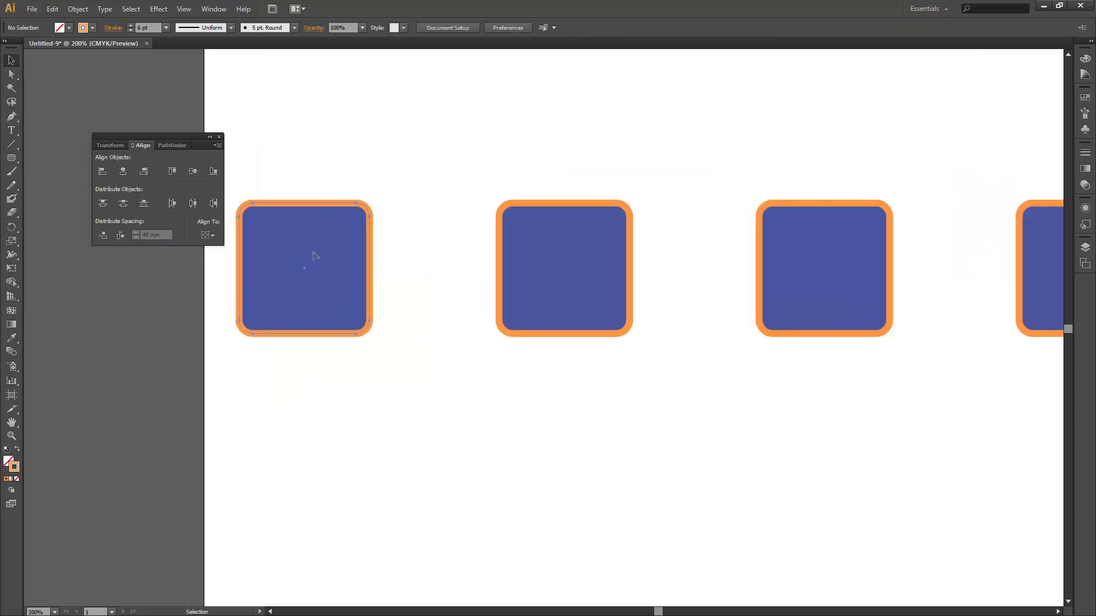
Expand the first rounded square's fill and stroke via Object > Expand
{"action": "left_click", "coordinate": [313, 251]}
{"action": "left_click", "coordinate": [80, 10]}
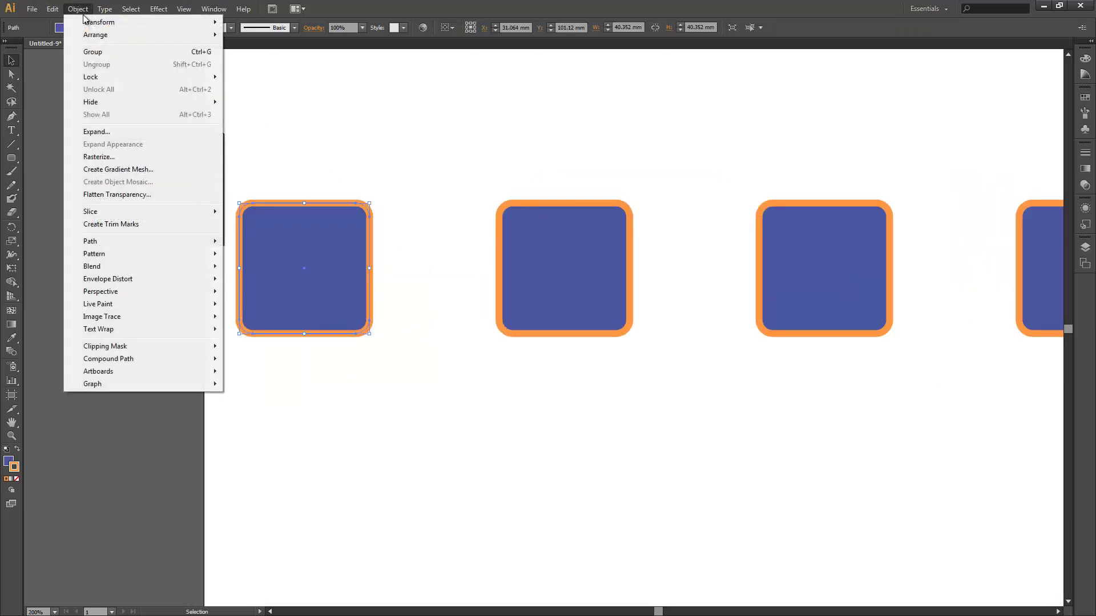
{"action": "left_click", "coordinate": [96, 132]}
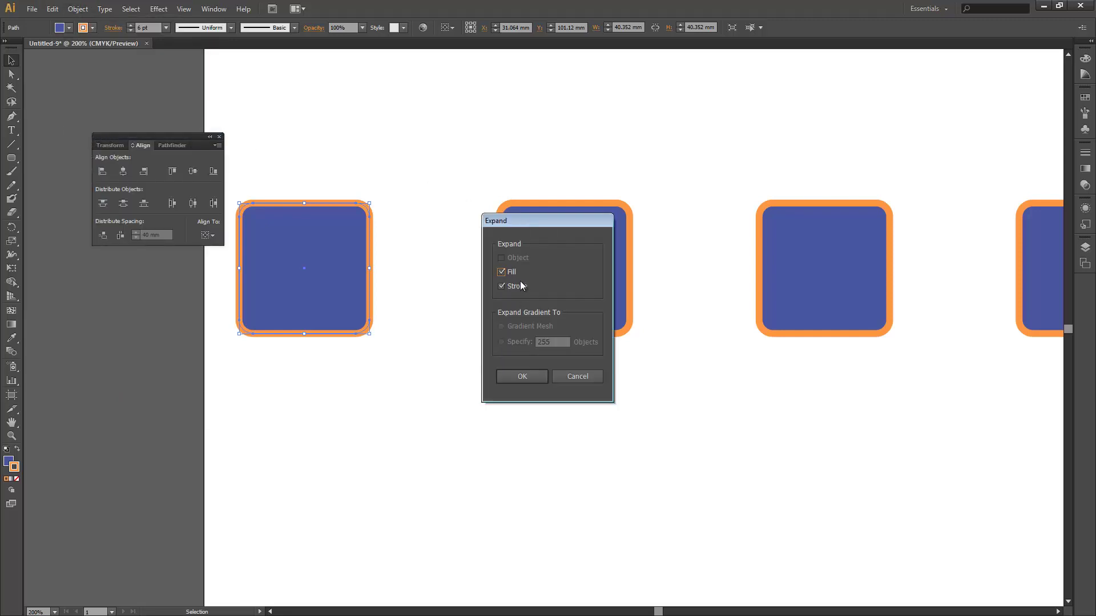
{"action": "left_click", "coordinate": [521, 377]}
{"action": "scroll", "coordinate": [421, 277], "scroll_direction": "up", "scroll_amount": 1}
{"action": "left_click_drag", "start_coordinate": [395, 260], "coordinate": [575, 312]}
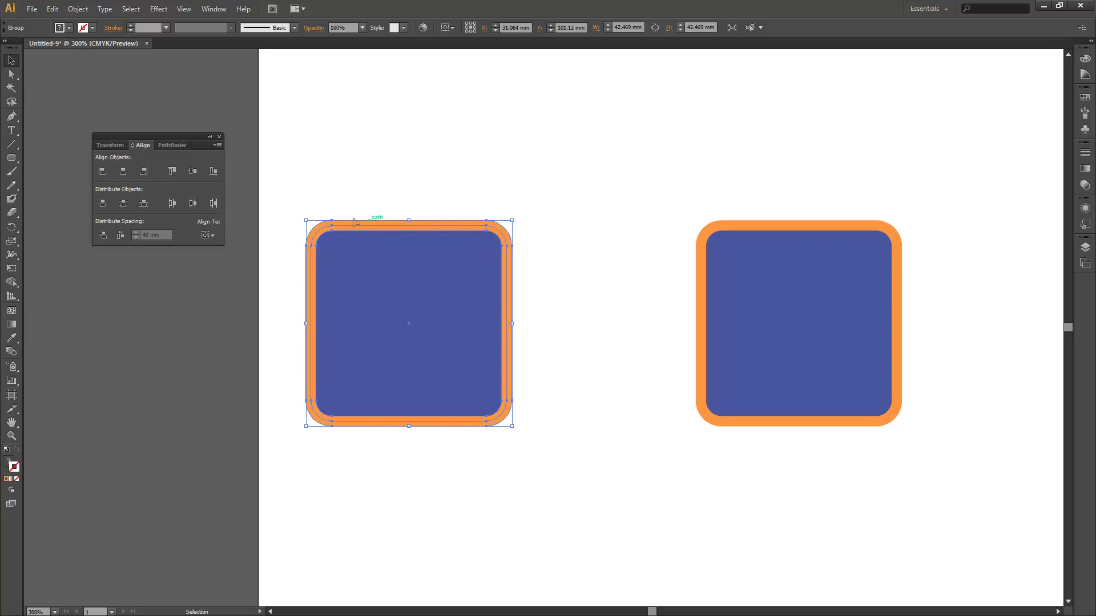
Expand the fill and stroke of the remaining four squares via Object > Expand
{"action": "scroll", "coordinate": [562, 364], "scroll_direction": "down", "scroll_amount": 3}
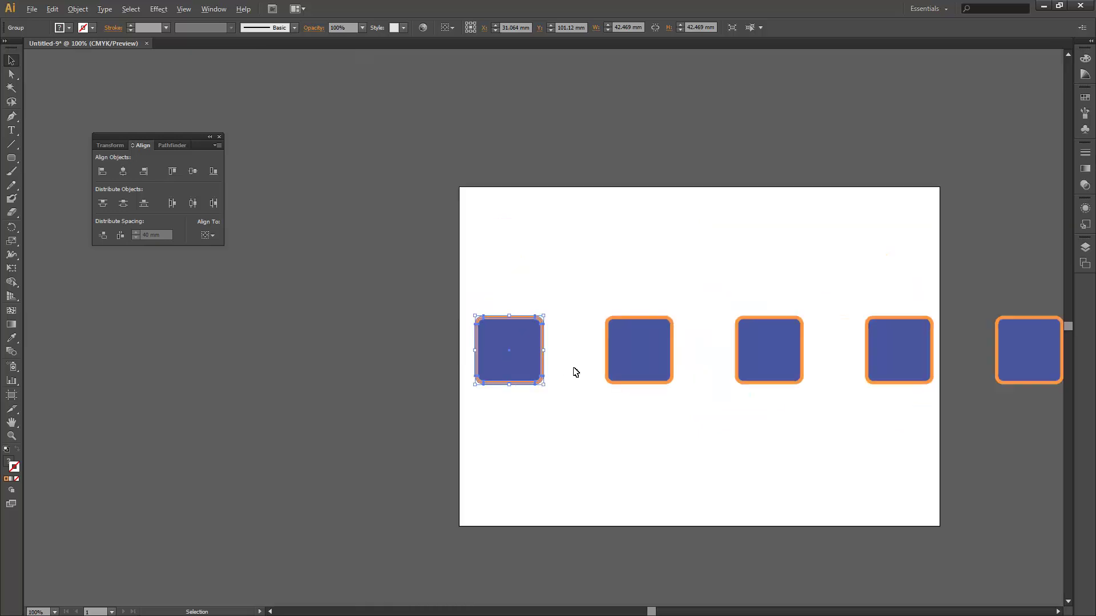
{"action": "scroll", "coordinate": [649, 394], "scroll_direction": "down", "scroll_amount": 1}
{"action": "left_click_drag", "start_coordinate": [628, 288], "coordinate": [918, 512]}
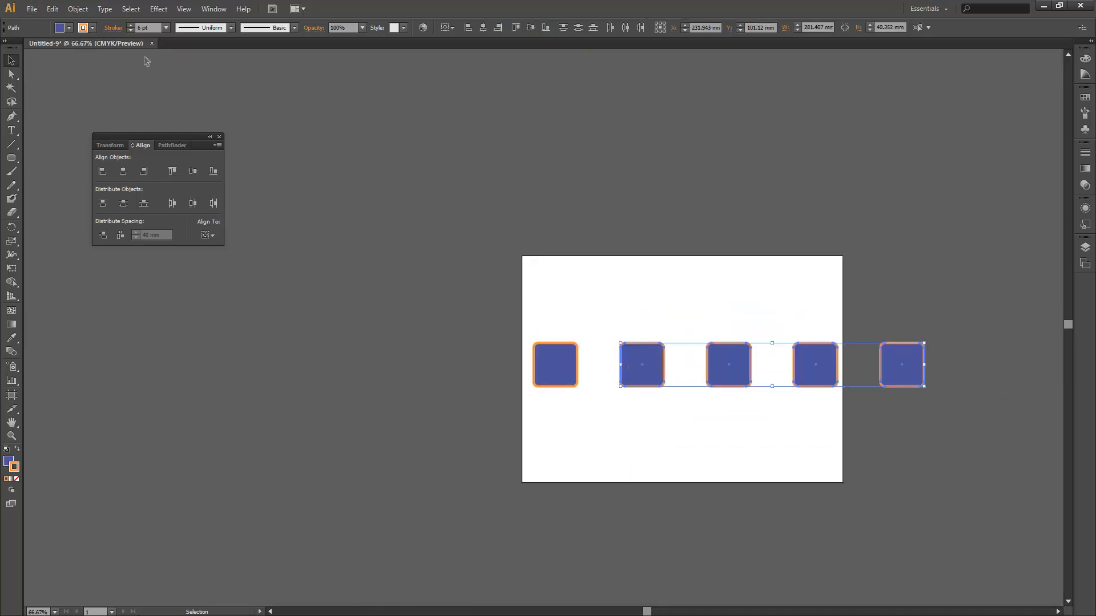
{"action": "left_click", "coordinate": [78, 8]}
{"action": "left_click", "coordinate": [97, 131]}
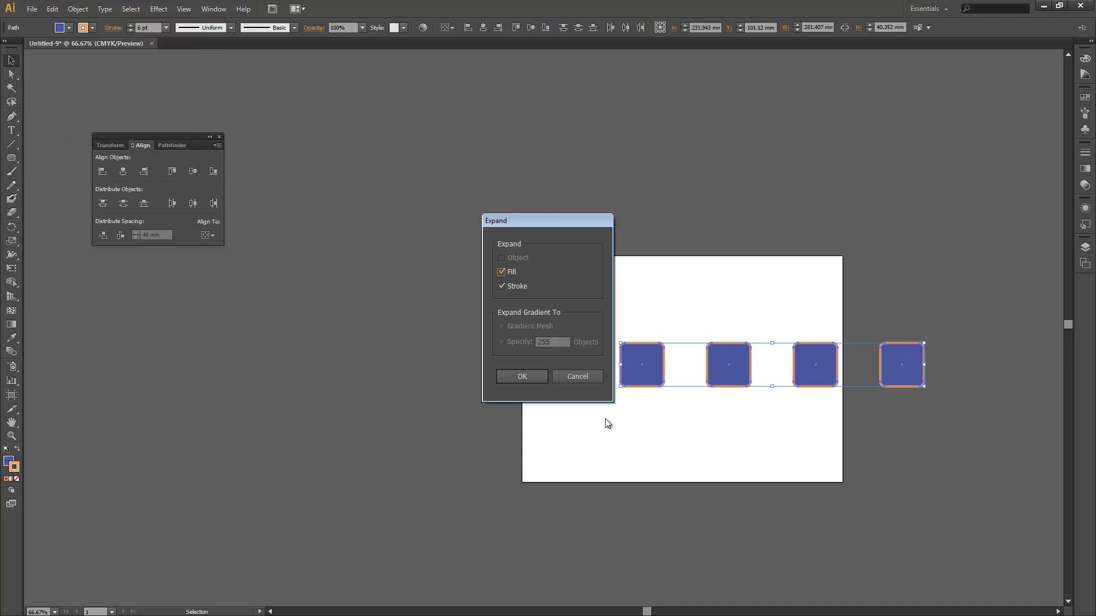
{"action": "left_click", "coordinate": [517, 375]}
Select all five squares, make the first the key object, and re-space them 40 mm apart
{"action": "left_click_drag", "start_coordinate": [400, 279], "coordinate": [890, 448]}
{"action": "left_click", "coordinate": [548, 347]}
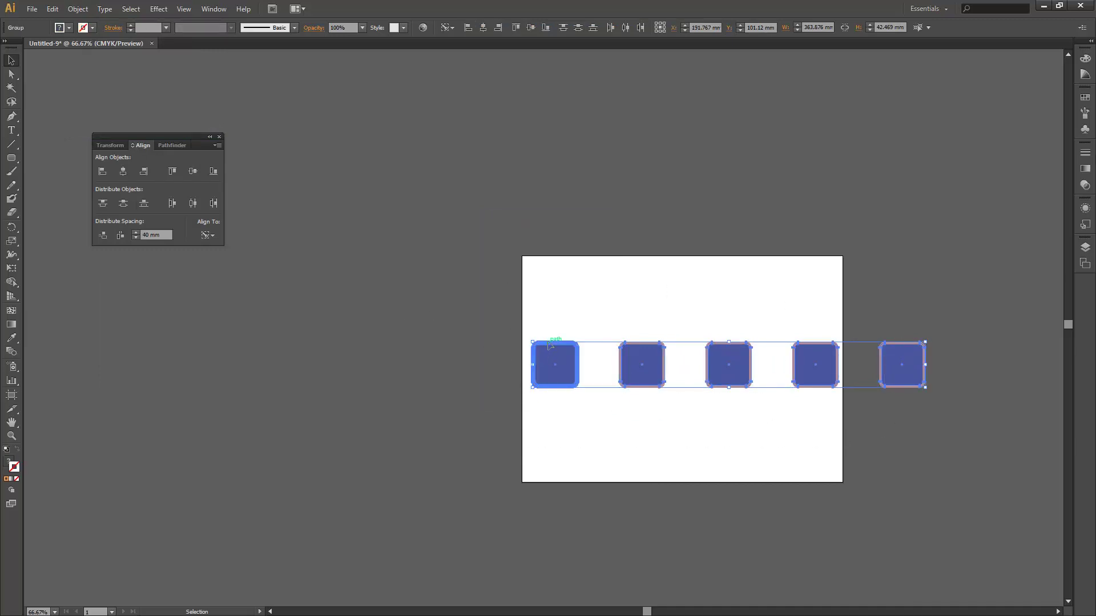
{"action": "left_click", "coordinate": [121, 235]}
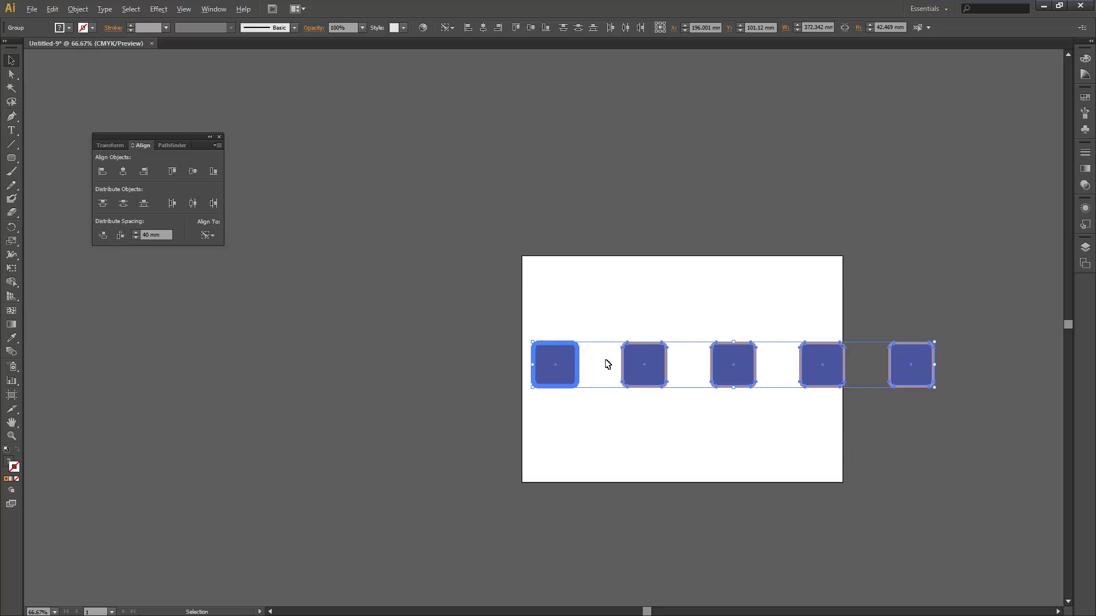
{"action": "scroll", "coordinate": [661, 393], "scroll_direction": "up", "scroll_amount": 3}
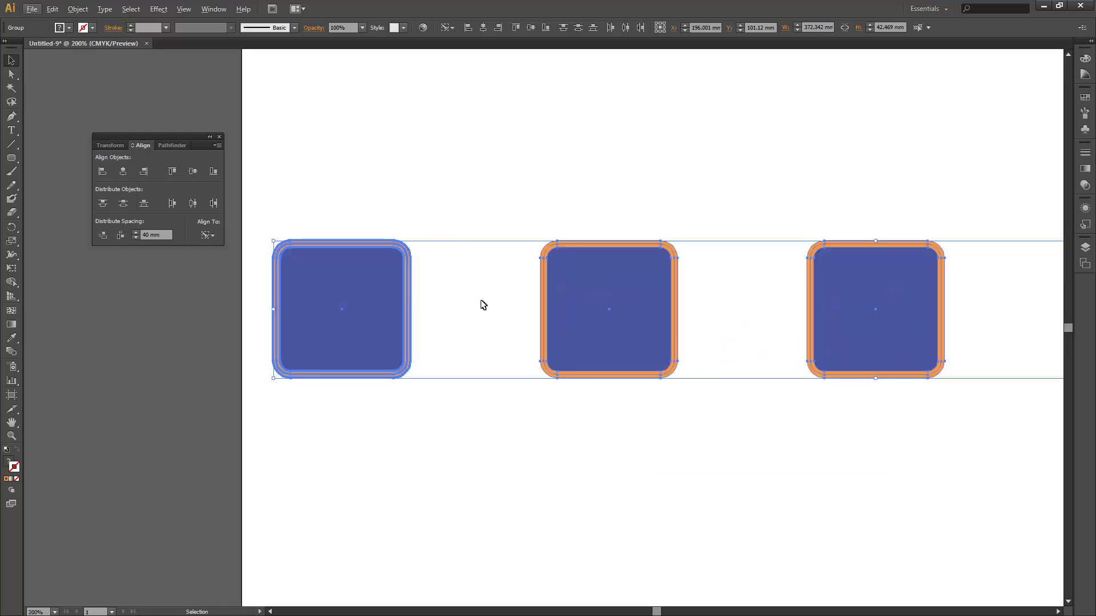
{"action": "scroll", "coordinate": [610, 321], "scroll_direction": "down", "scroll_amount": 2}
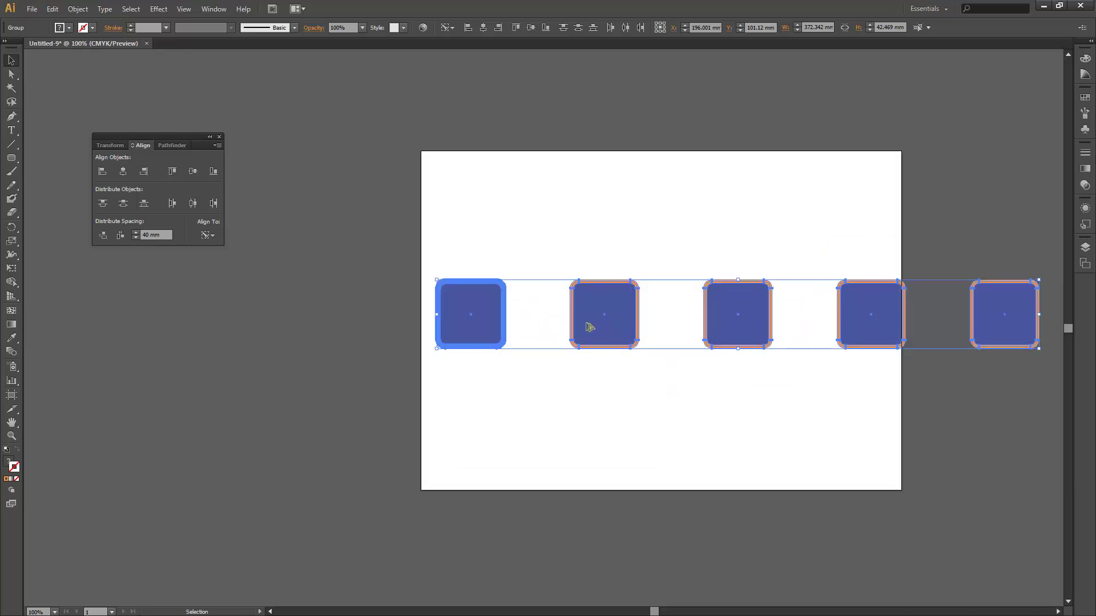
Undo the last spacing change and return to the Selection tool
{"action": "left_click_drag", "start_coordinate": [597, 394], "coordinate": [483, 413]}
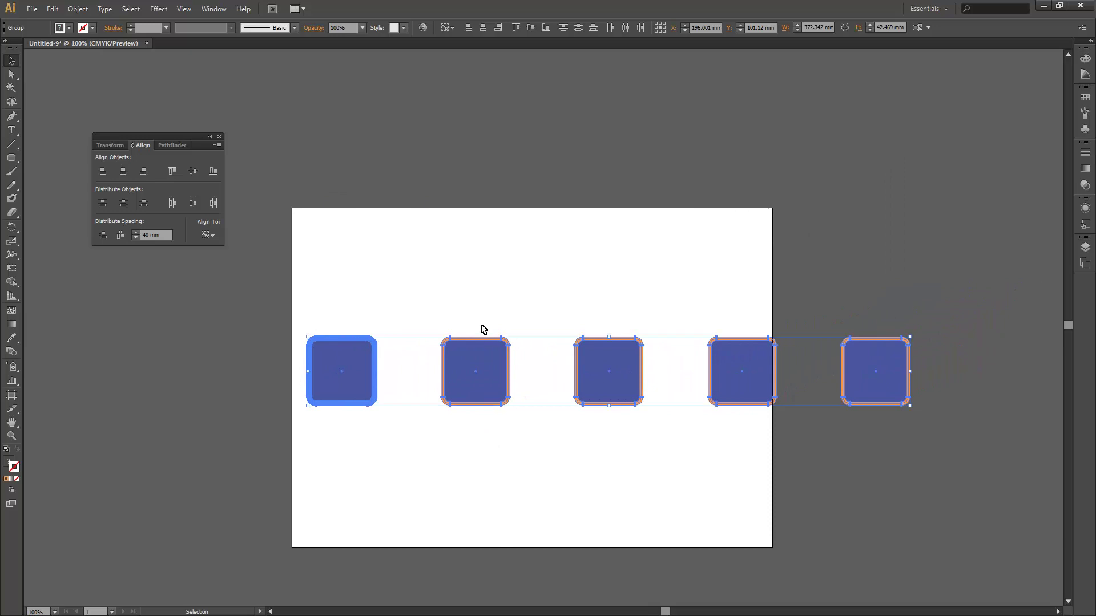
{"action": "left_click", "coordinate": [206, 235]}
{"action": "key", "text": "ctrl+z"}
{"action": "key", "text": "ctrl+z"}
{"action": "key", "text": "ctrl+z"}
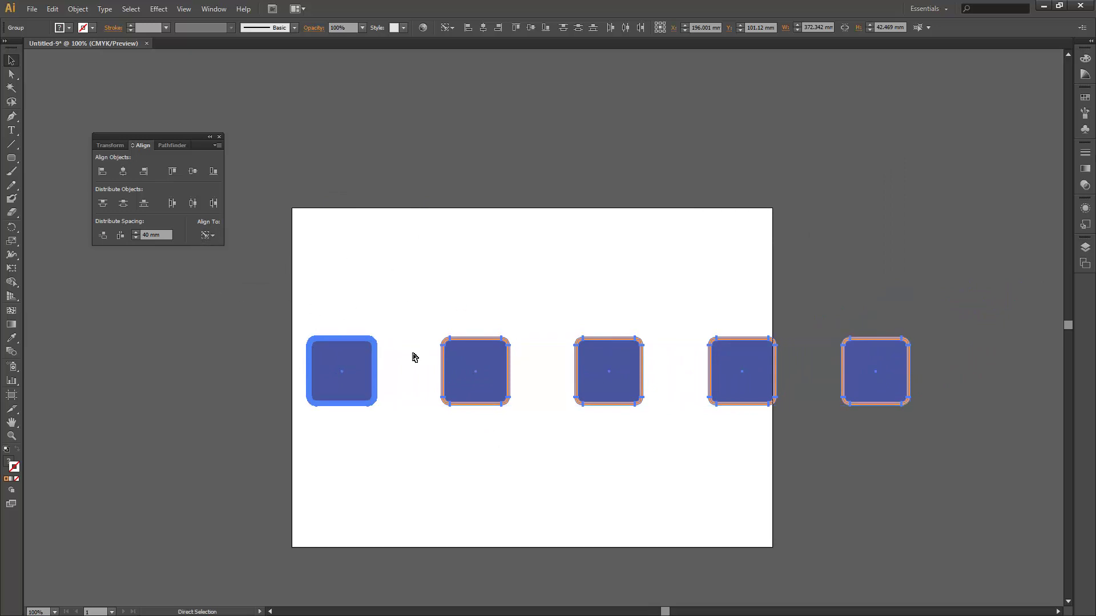
{"action": "key", "text": "v"}
Drag the first two squares up above the row, side by side
{"action": "left_click", "coordinate": [360, 350]}
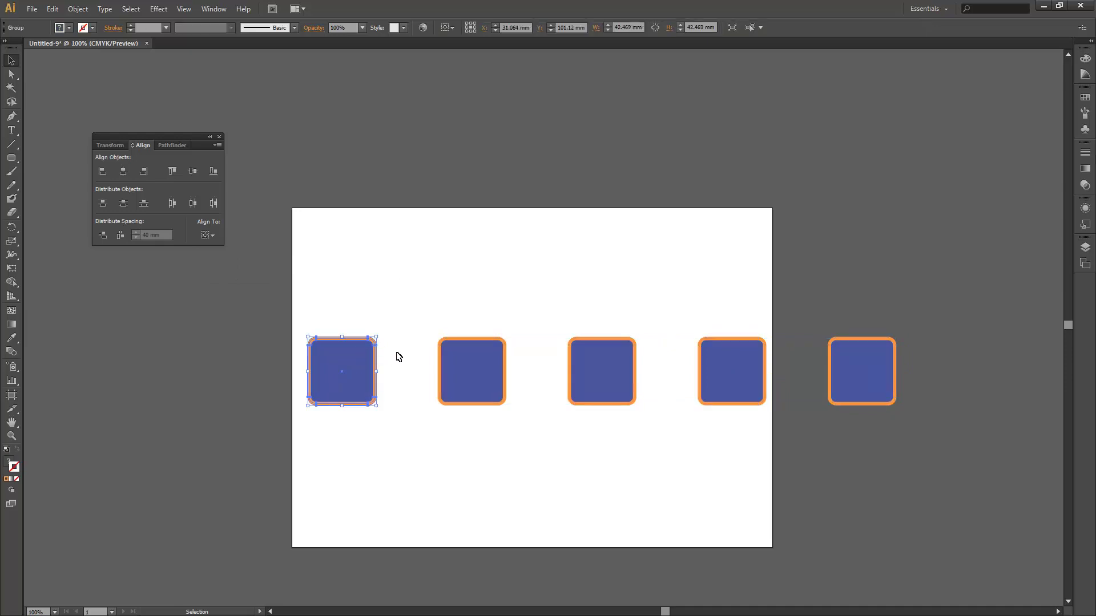
{"action": "left_click_drag", "start_coordinate": [351, 341], "coordinate": [359, 252]}
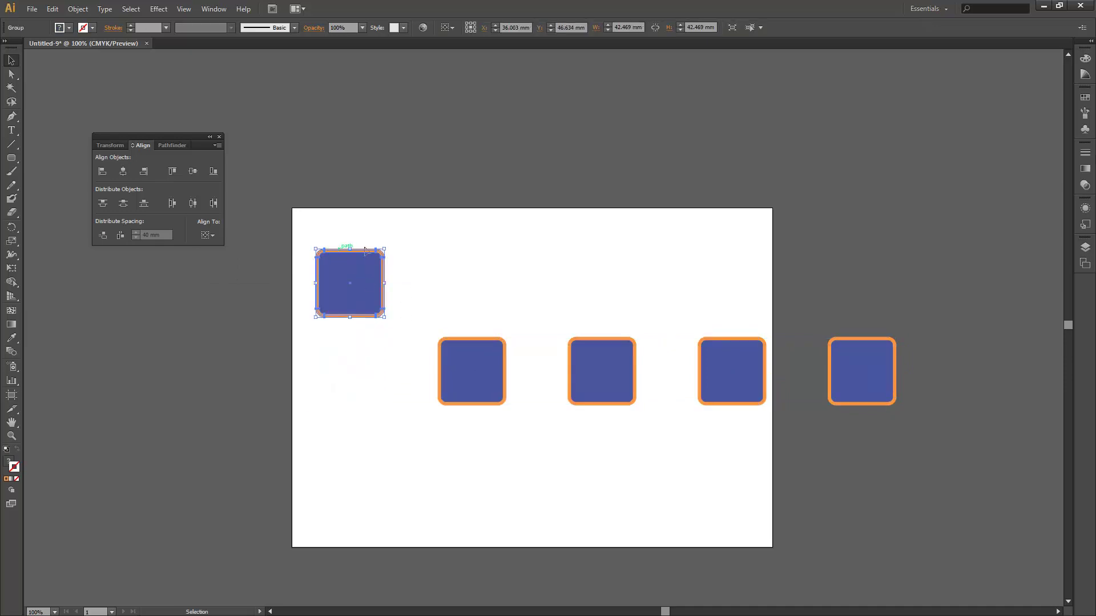
{"action": "left_click", "coordinate": [465, 354]}
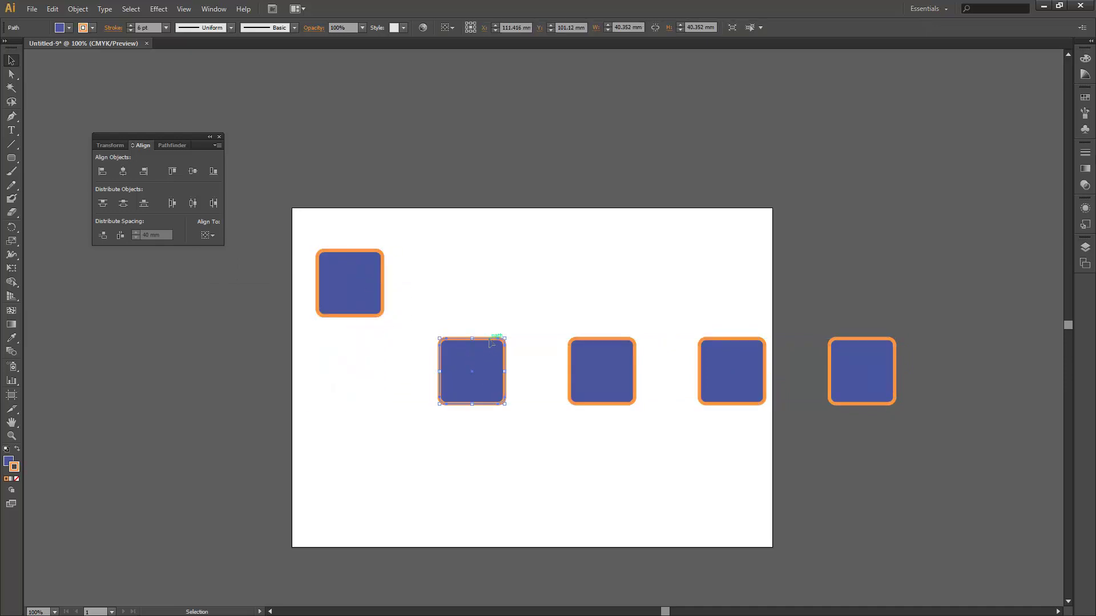
{"action": "left_click_drag", "start_coordinate": [491, 343], "coordinate": [458, 252]}
Select the first two squares and align them to the artboard's top edge
{"action": "left_click_drag", "start_coordinate": [328, 241], "coordinate": [592, 388]}
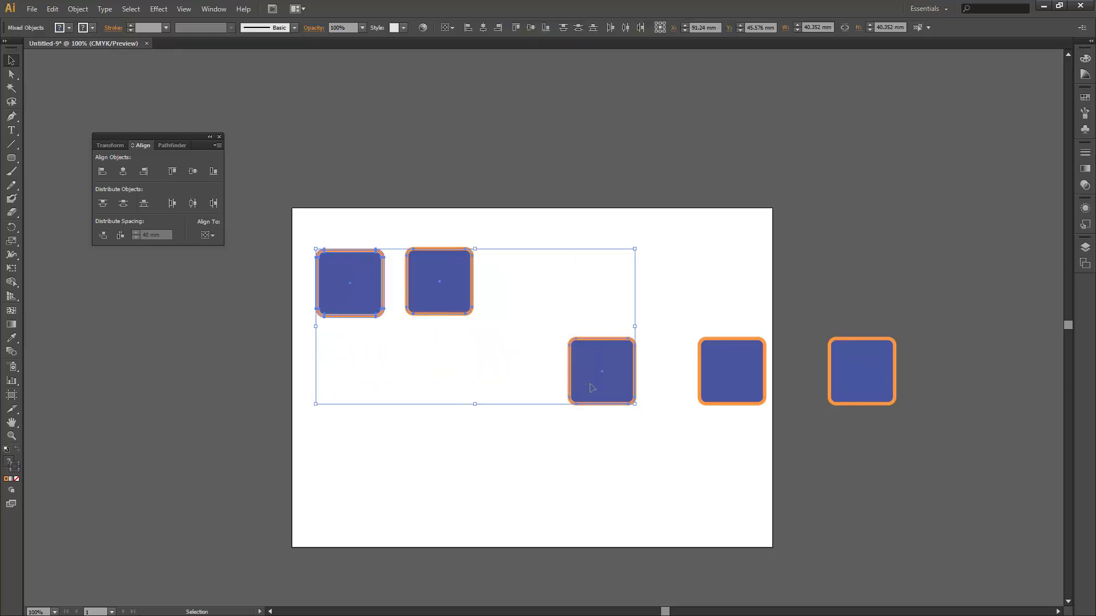
{"action": "left_click_drag", "start_coordinate": [310, 239], "coordinate": [482, 375]}
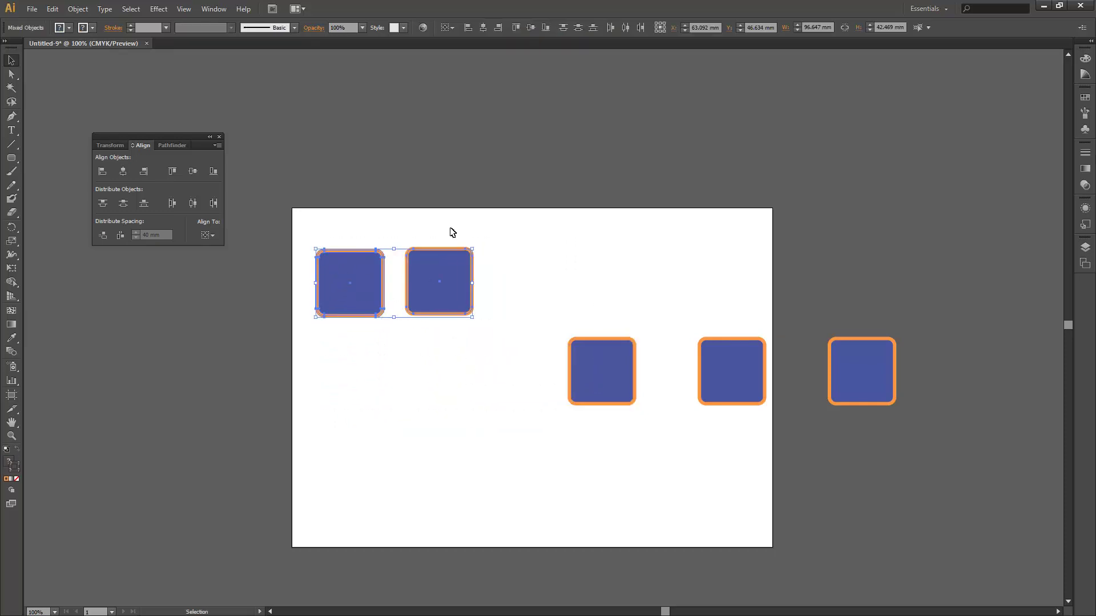
{"action": "left_click", "coordinate": [209, 235]}
{"action": "left_click", "coordinate": [219, 272]}
{"action": "left_click", "coordinate": [172, 171]}
{"action": "scroll", "coordinate": [348, 303], "scroll_direction": "up", "scroll_amount": 2, "text": "alt"}
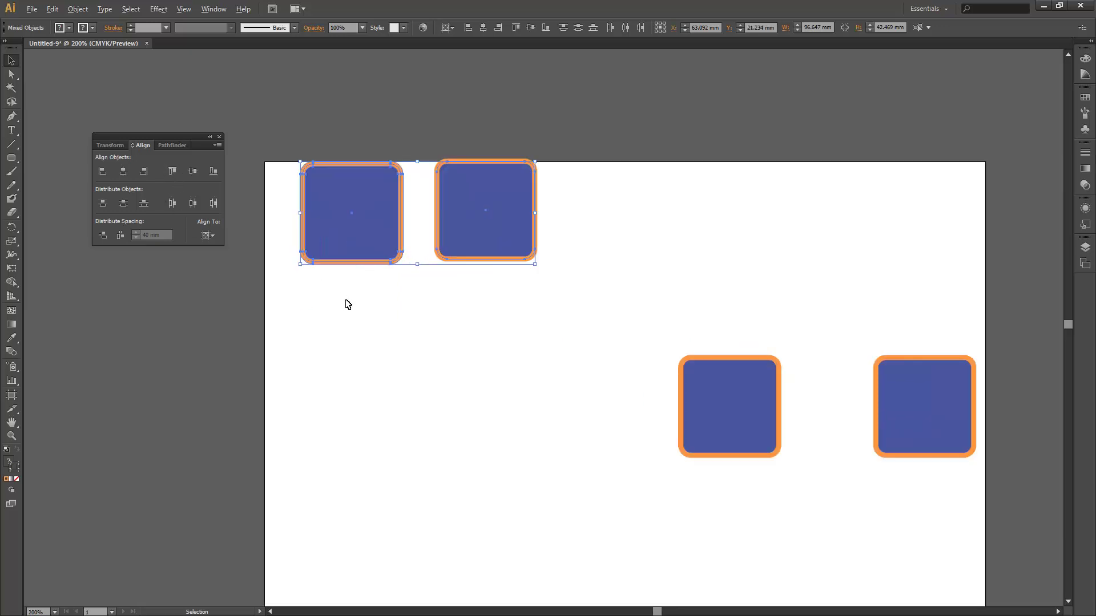
{"action": "left_click_drag", "start_coordinate": [428, 279], "coordinate": [419, 399]}
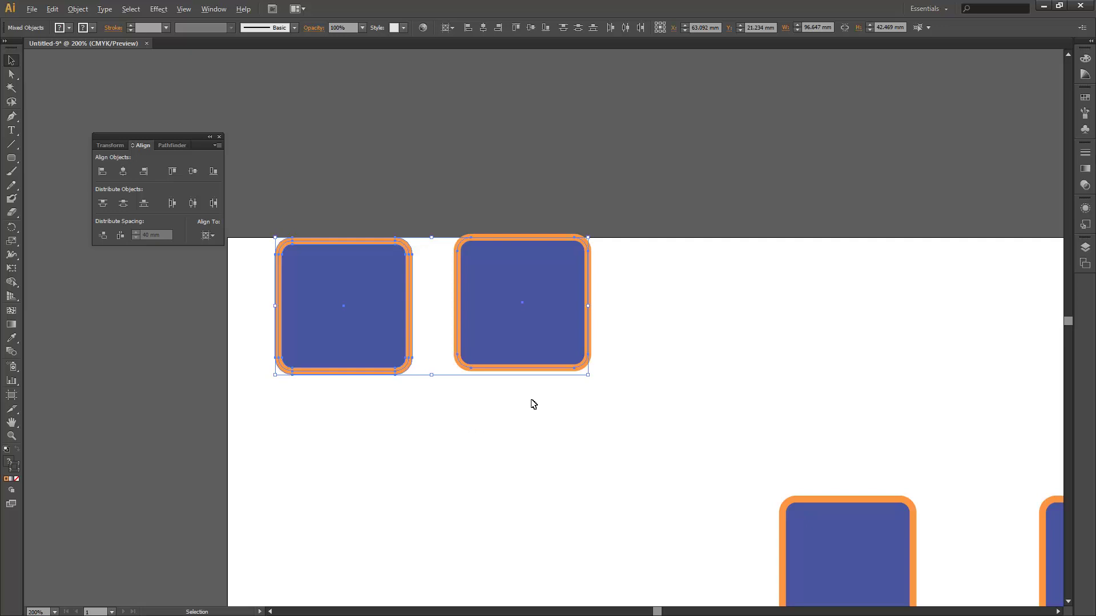
{"action": "scroll", "coordinate": [533, 404], "scroll_direction": "down", "scroll_amount": 3}
{"action": "key", "text": "alt"}
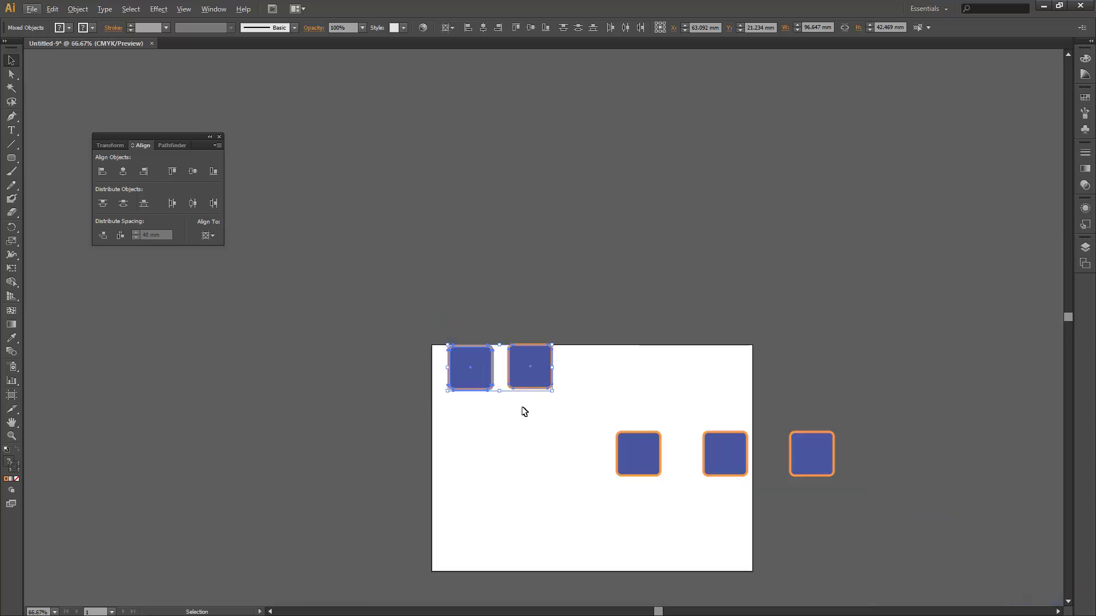